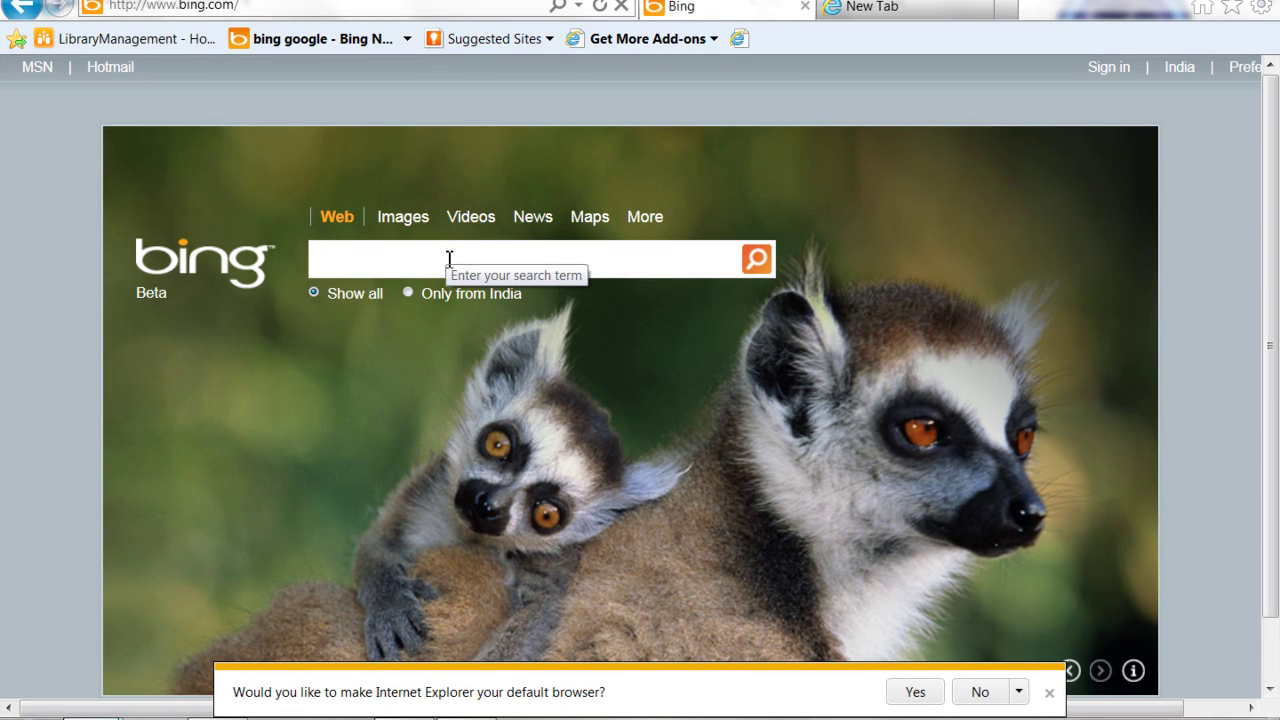
# Search Bing for 'onetidbit' to get the web results list
pyautogui.write('o')
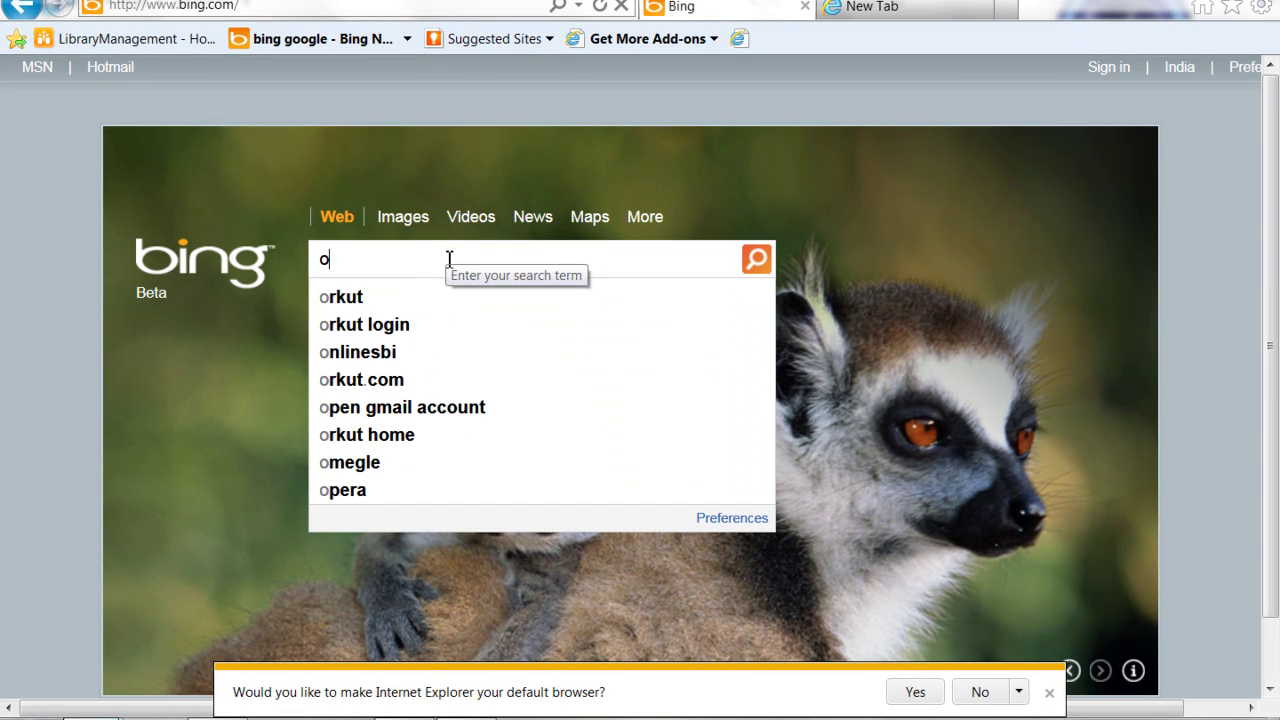
pyautogui.write('netidbi')
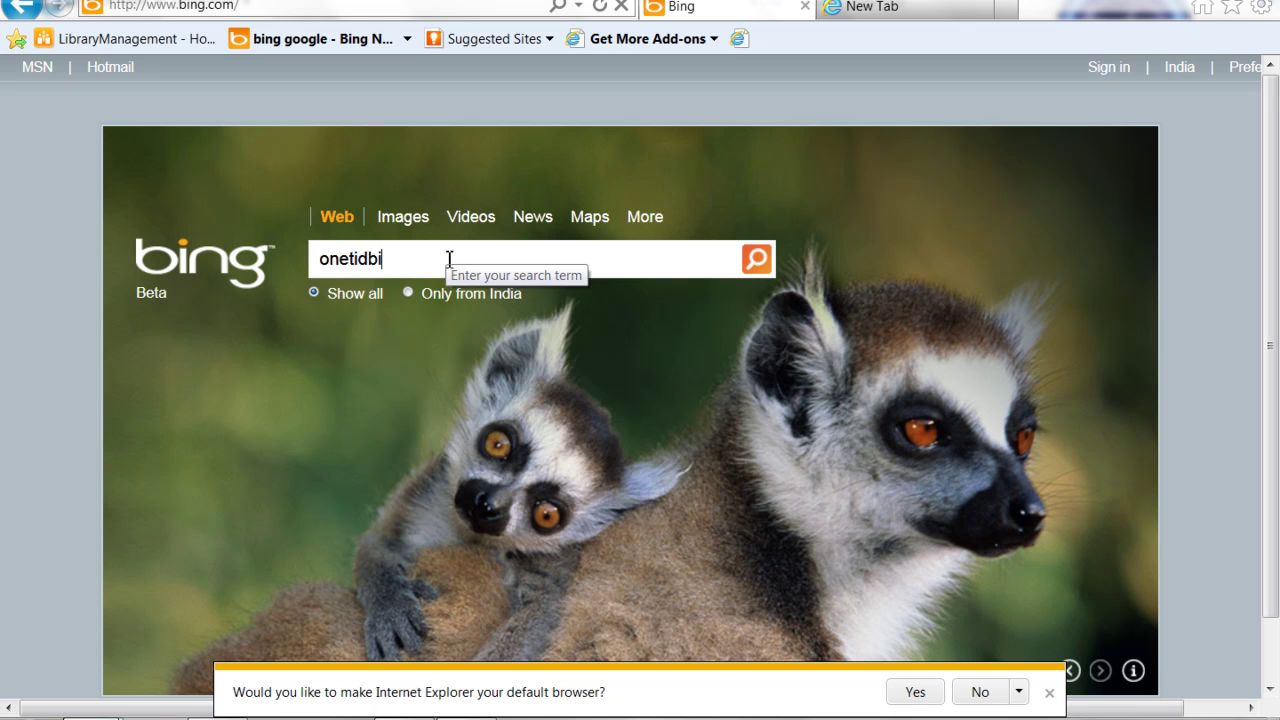
pyautogui.write('t')
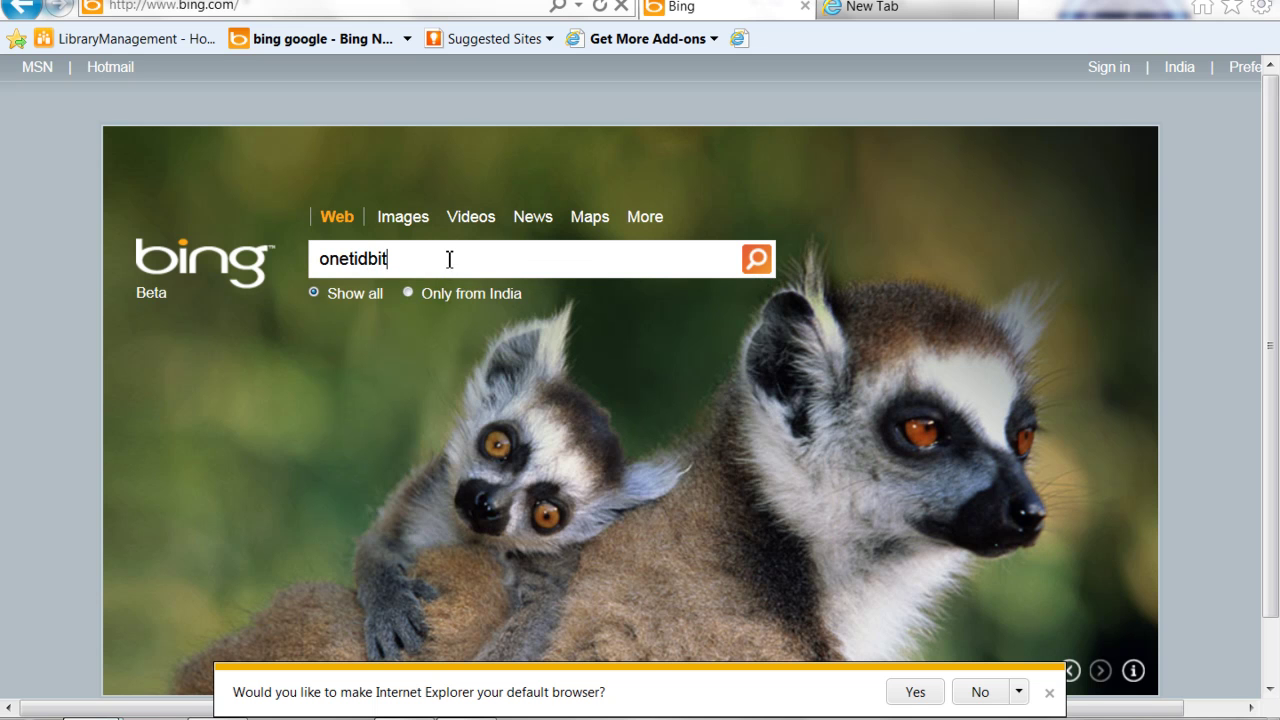
pyautogui.press('Return')
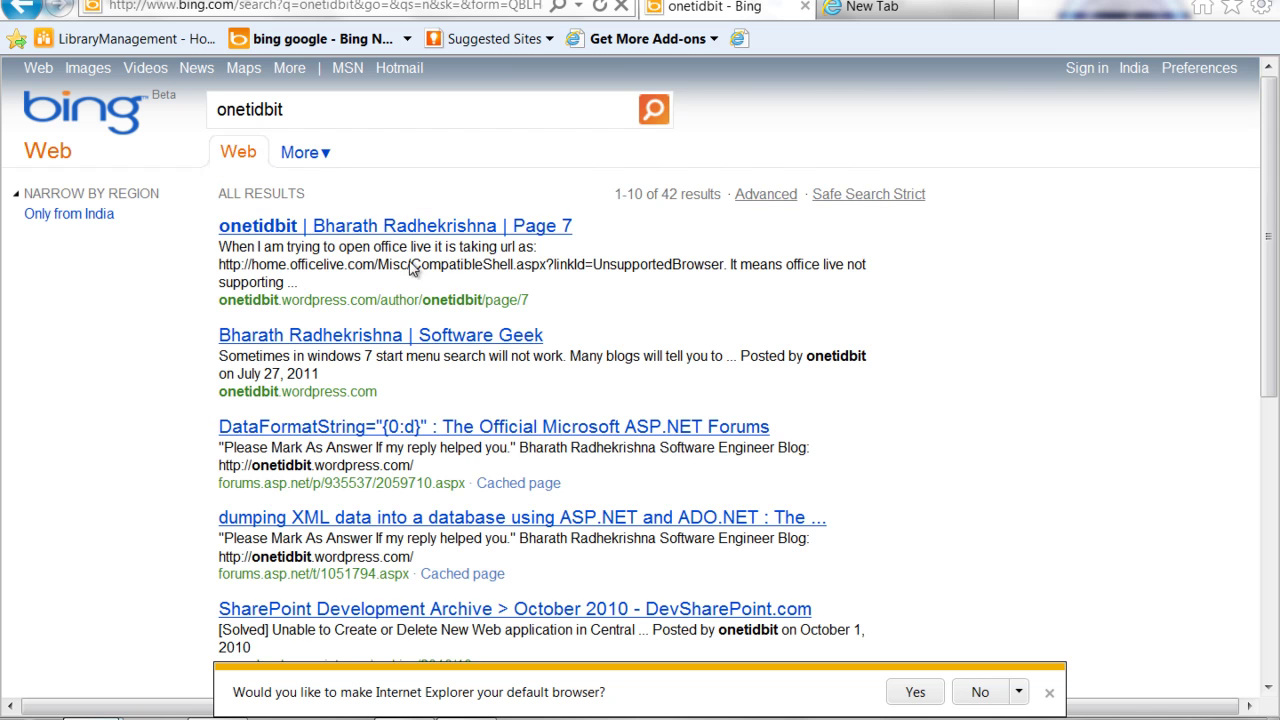
# Open the onetidbit.wordpress.com home page from the first result and dismiss the add-ons bar
pyautogui.click(337, 230)
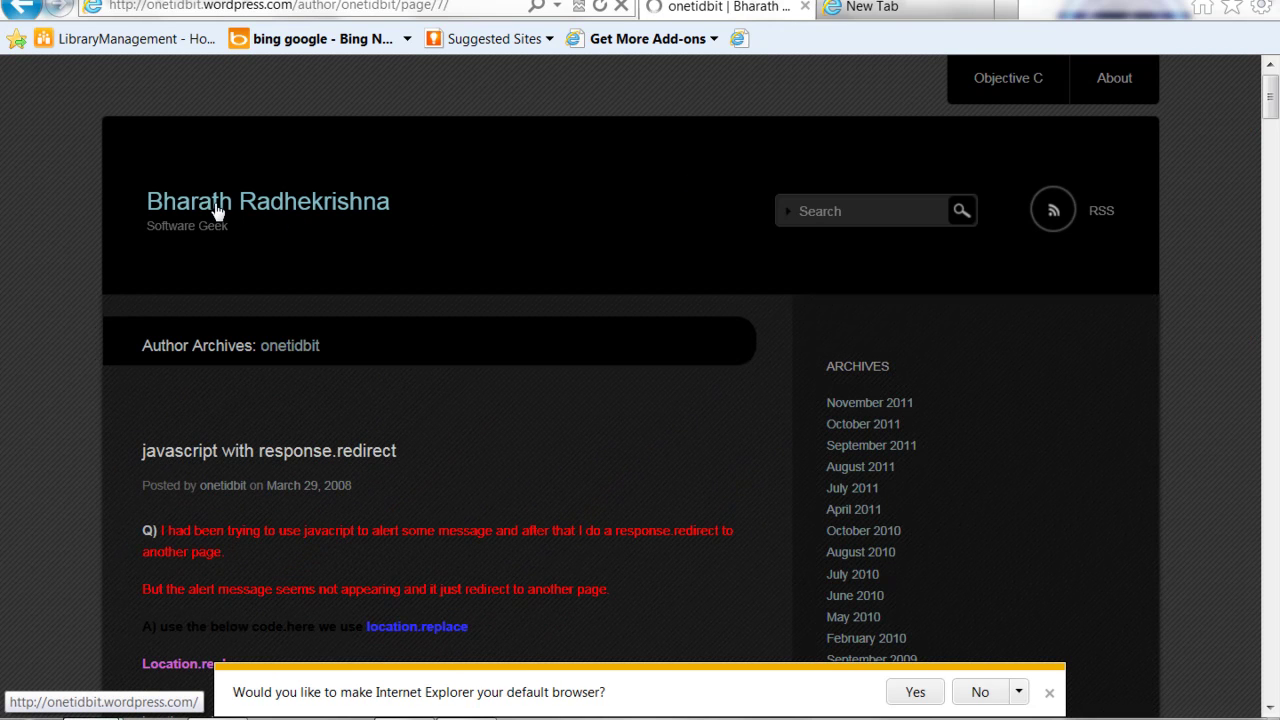
pyautogui.click(217, 210)
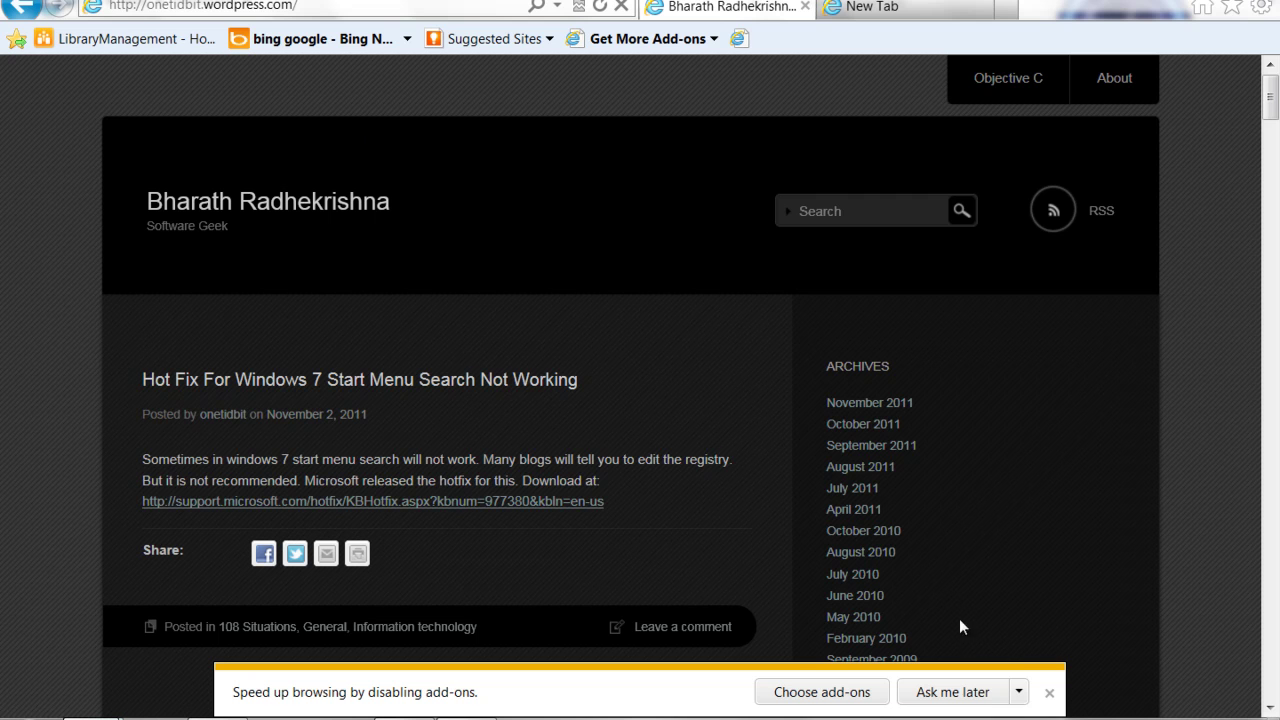
pyautogui.click(1047, 694)
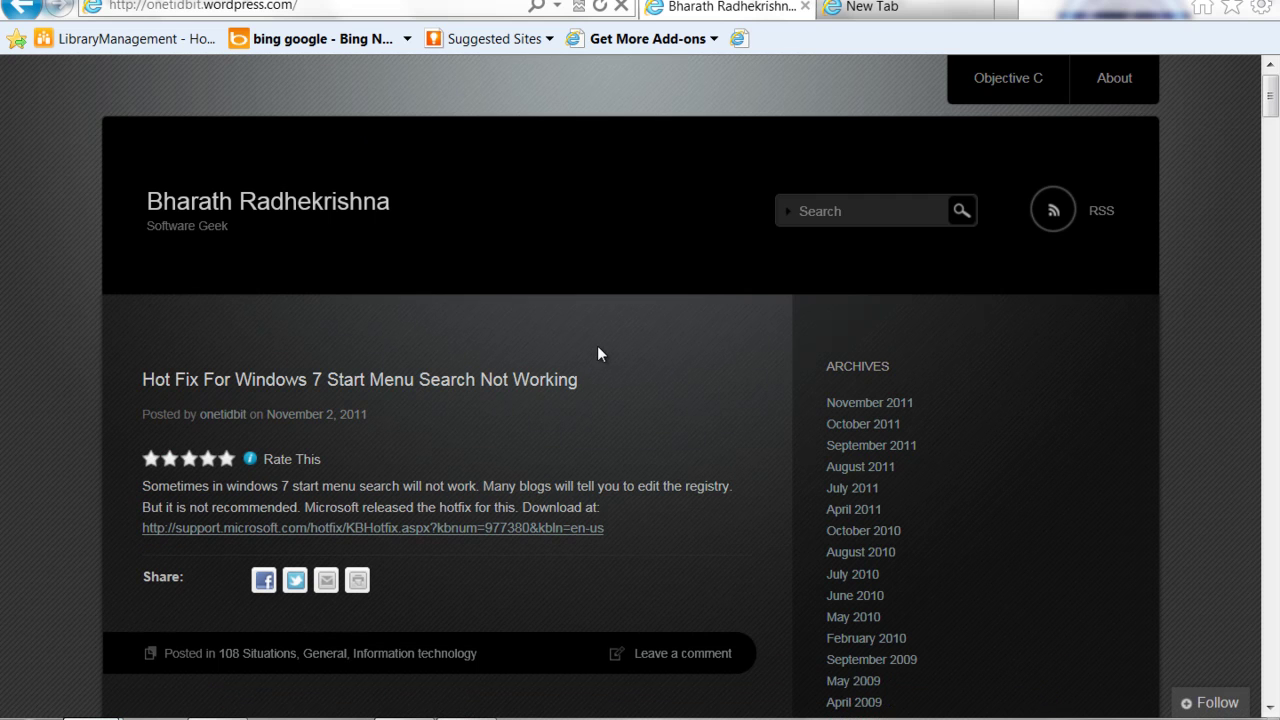
pyautogui.scroll(-3, 598, 354)
pyautogui.scroll(3, 597, 354)
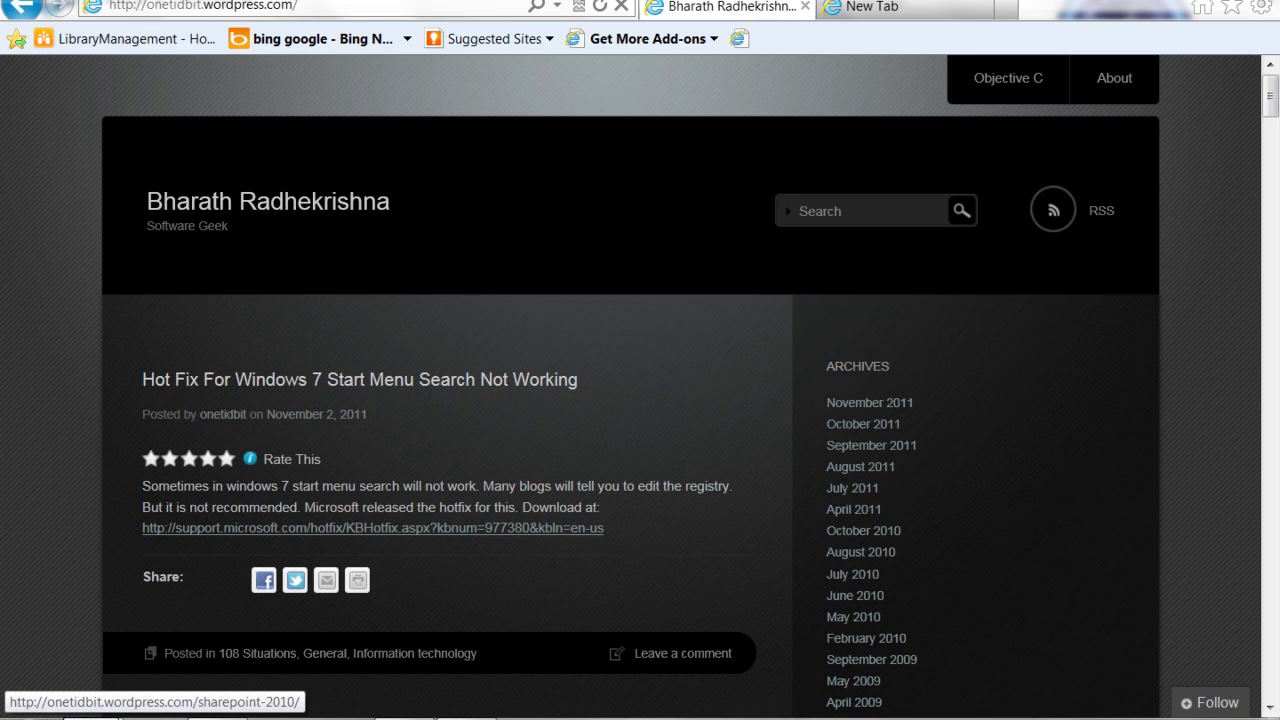
# Open the SPPRe folder, widen the Name column for full file names, and close the popup
pyautogui.click(893, 13)
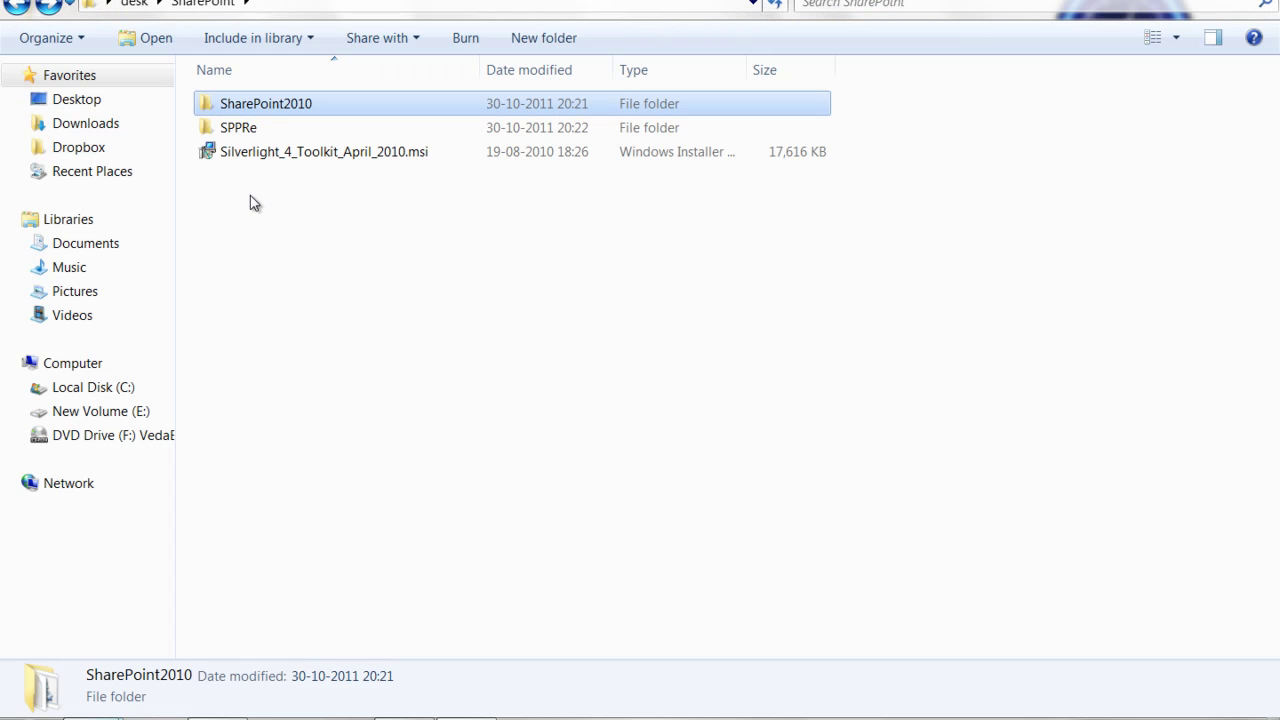
pyautogui.doubleClick(256, 128)
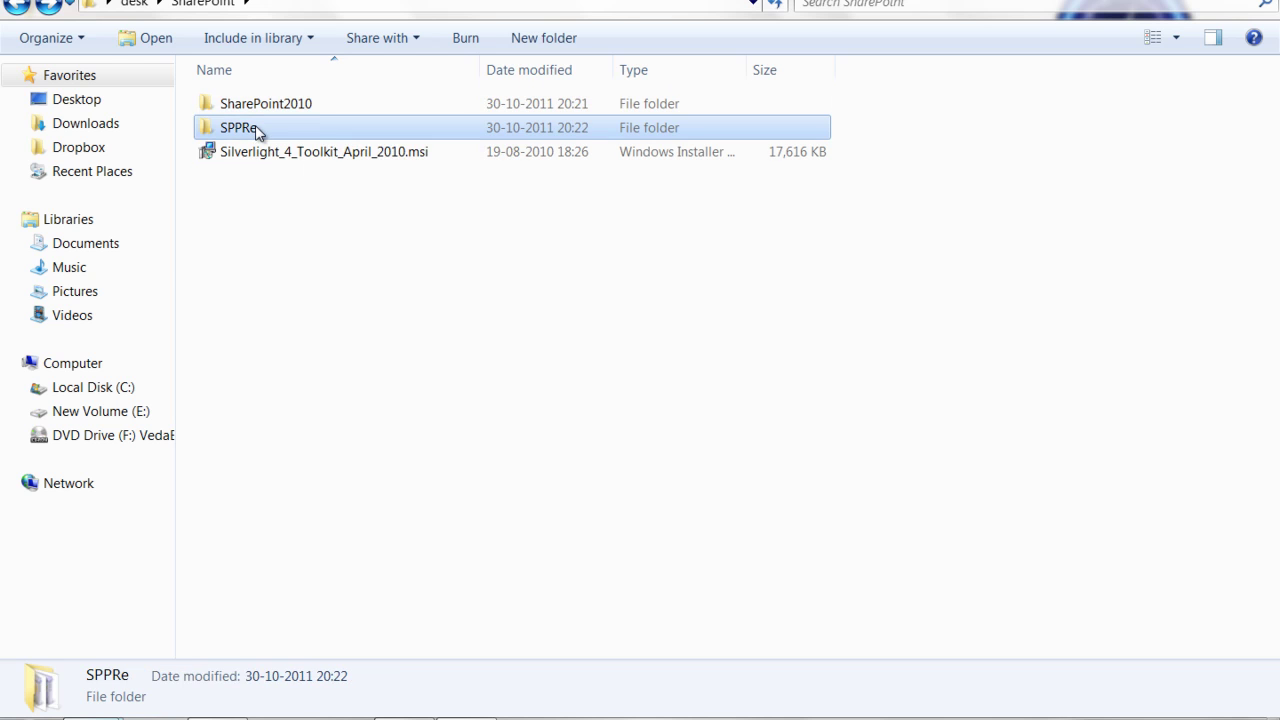
pyautogui.moveTo(480, 67); pyautogui.dragTo(549, 67)
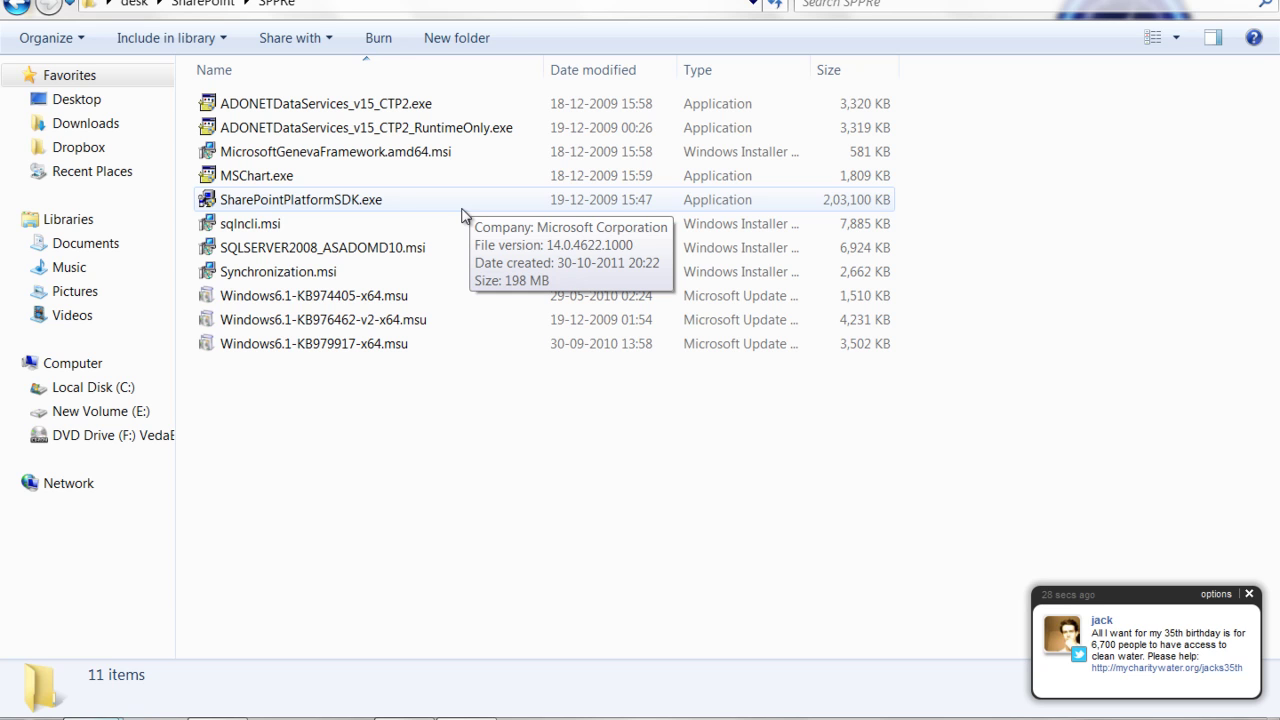
pyautogui.click(1249, 594)
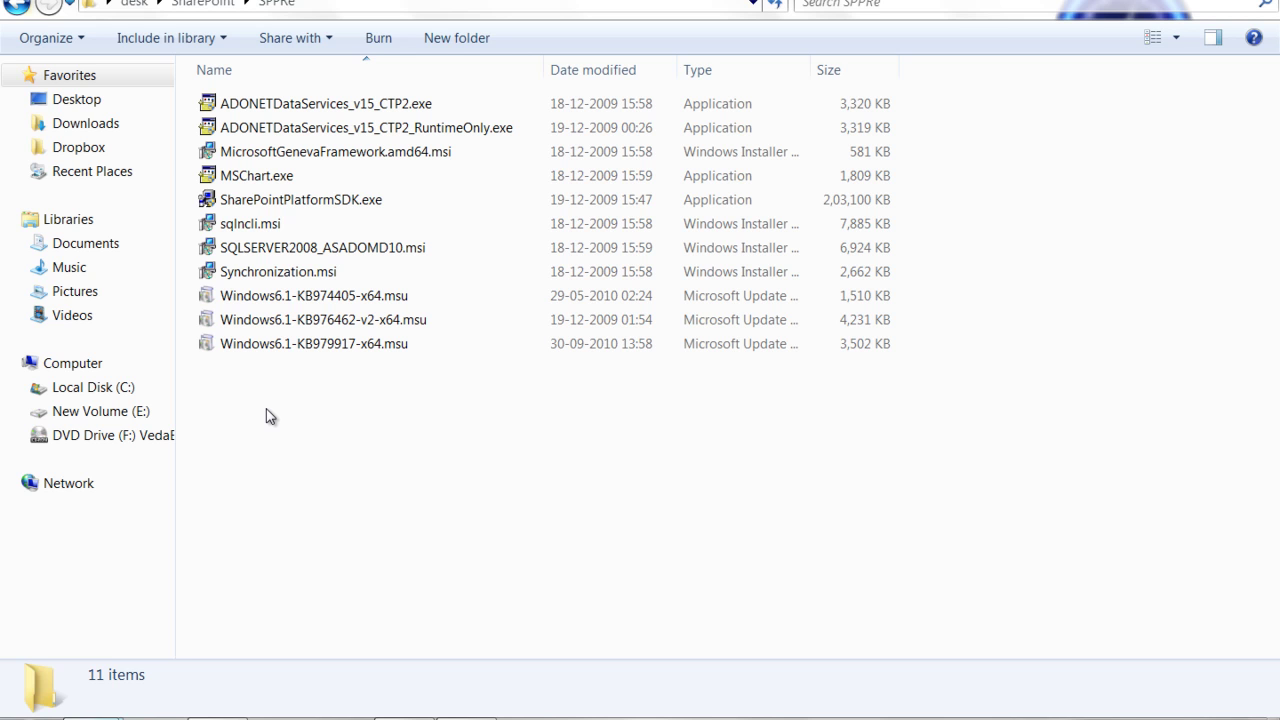
pyautogui.doubleClick(418, 155)
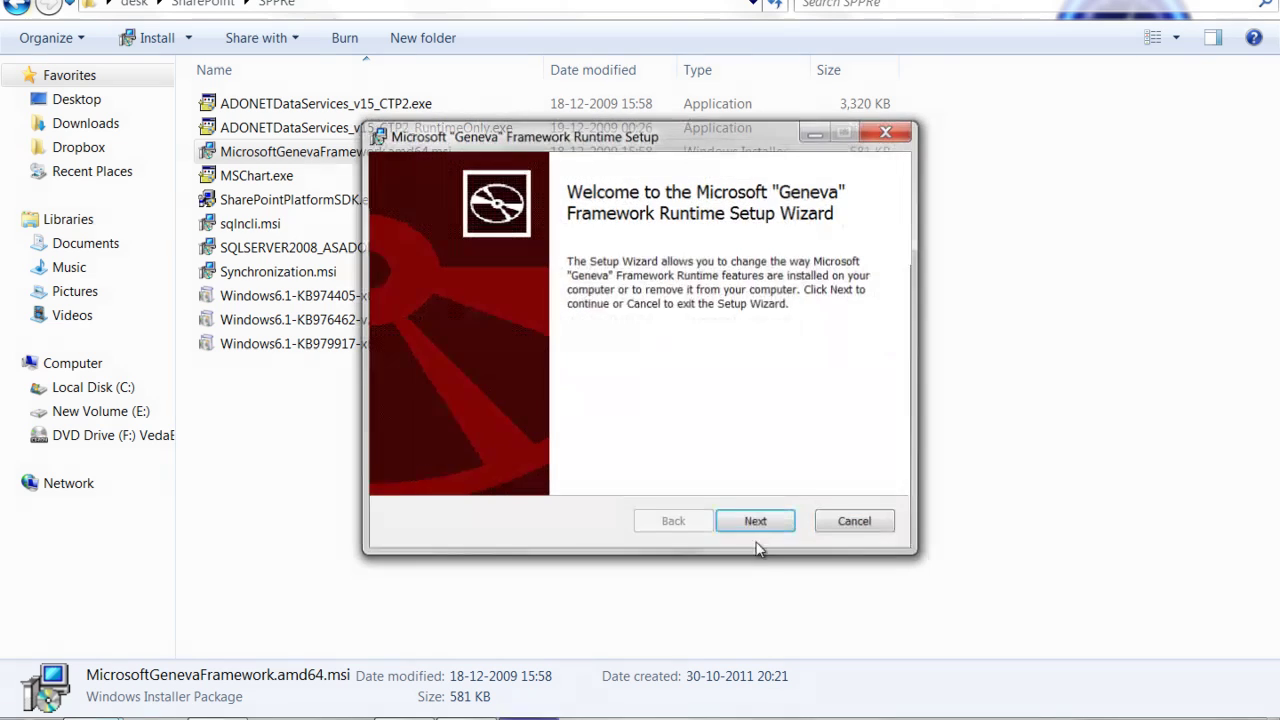
pyautogui.click(760, 522)
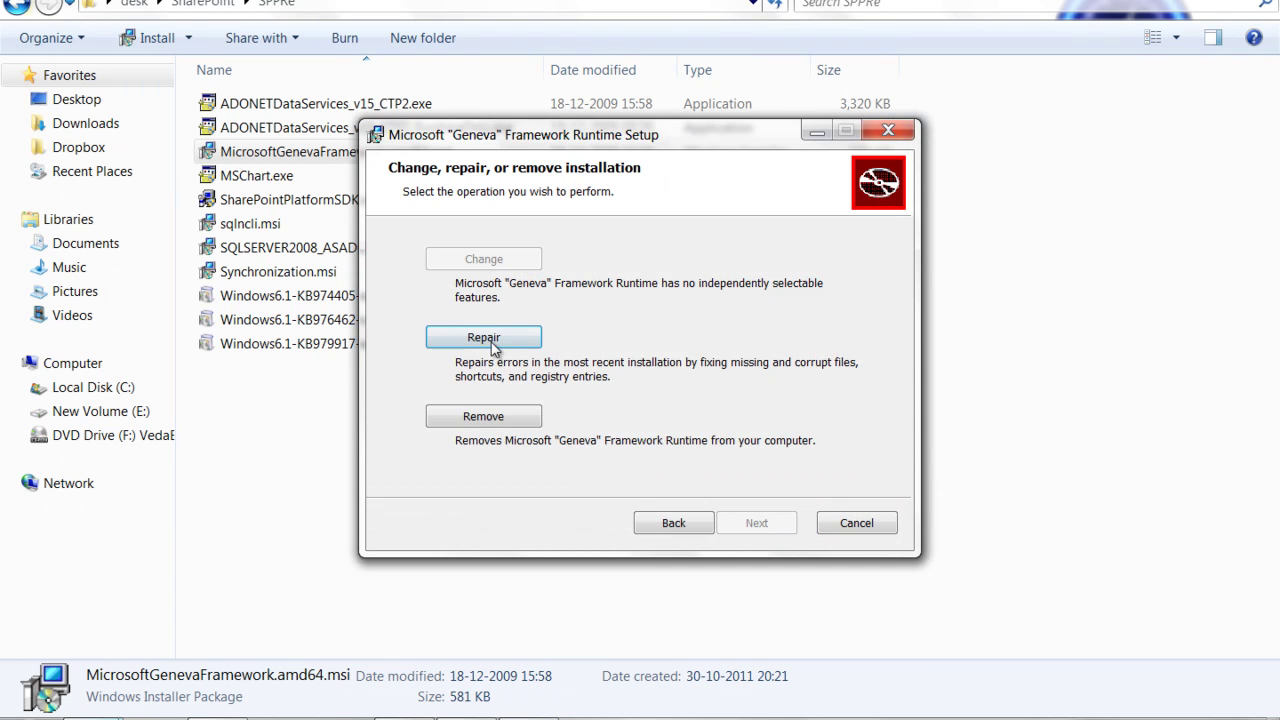
pyautogui.click(860, 523)
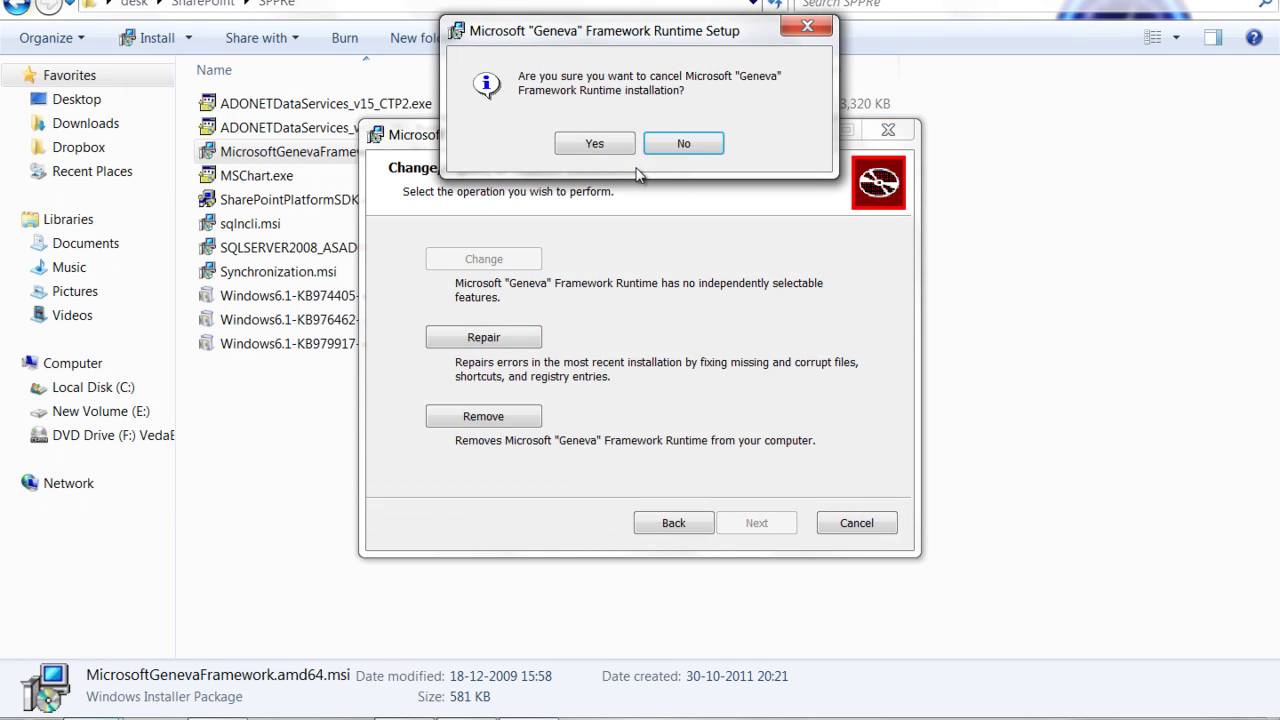
pyautogui.click(598, 142)
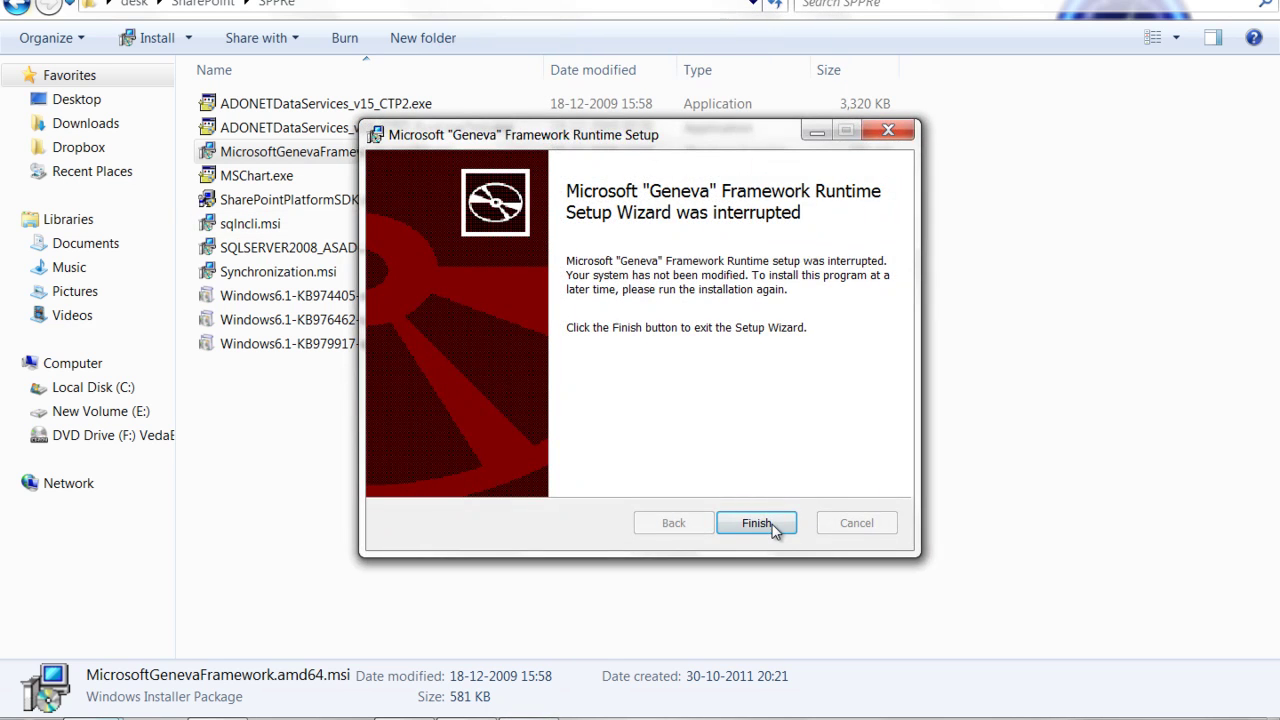
pyautogui.click(768, 525)
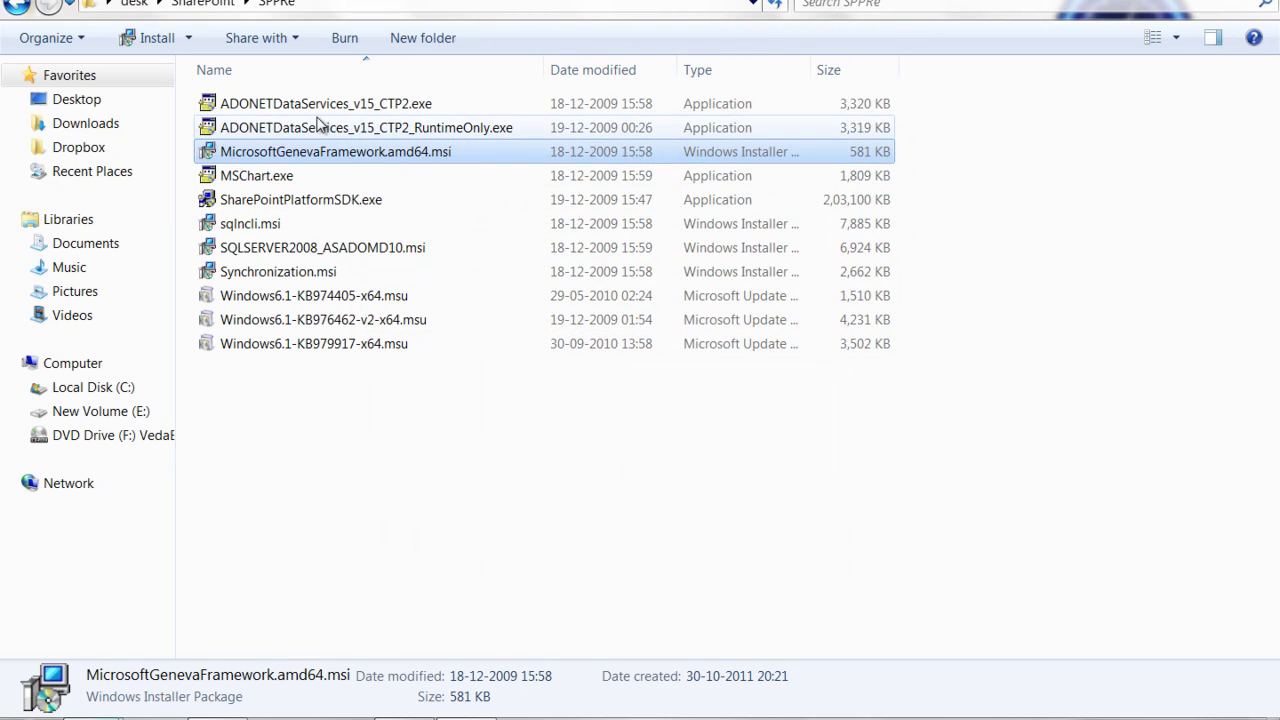
pyautogui.doubleClick(340, 112)
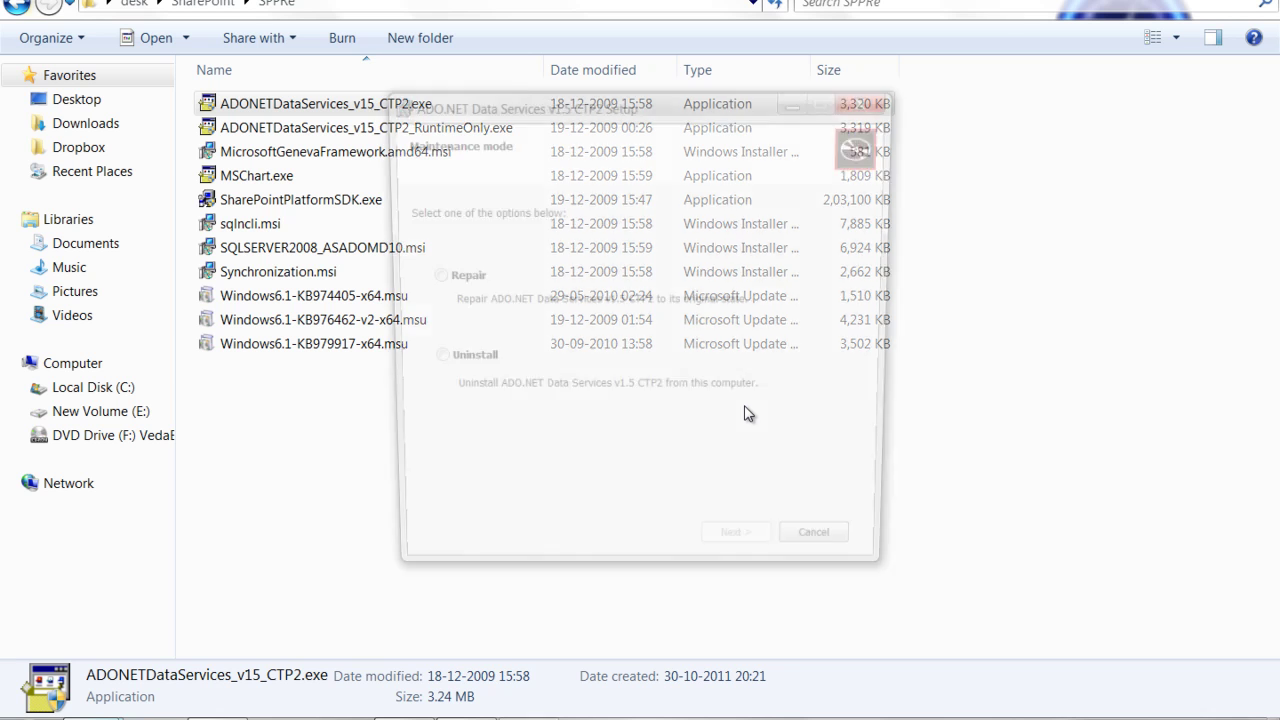
pyautogui.click(830, 558)
pyautogui.click(616, 420)
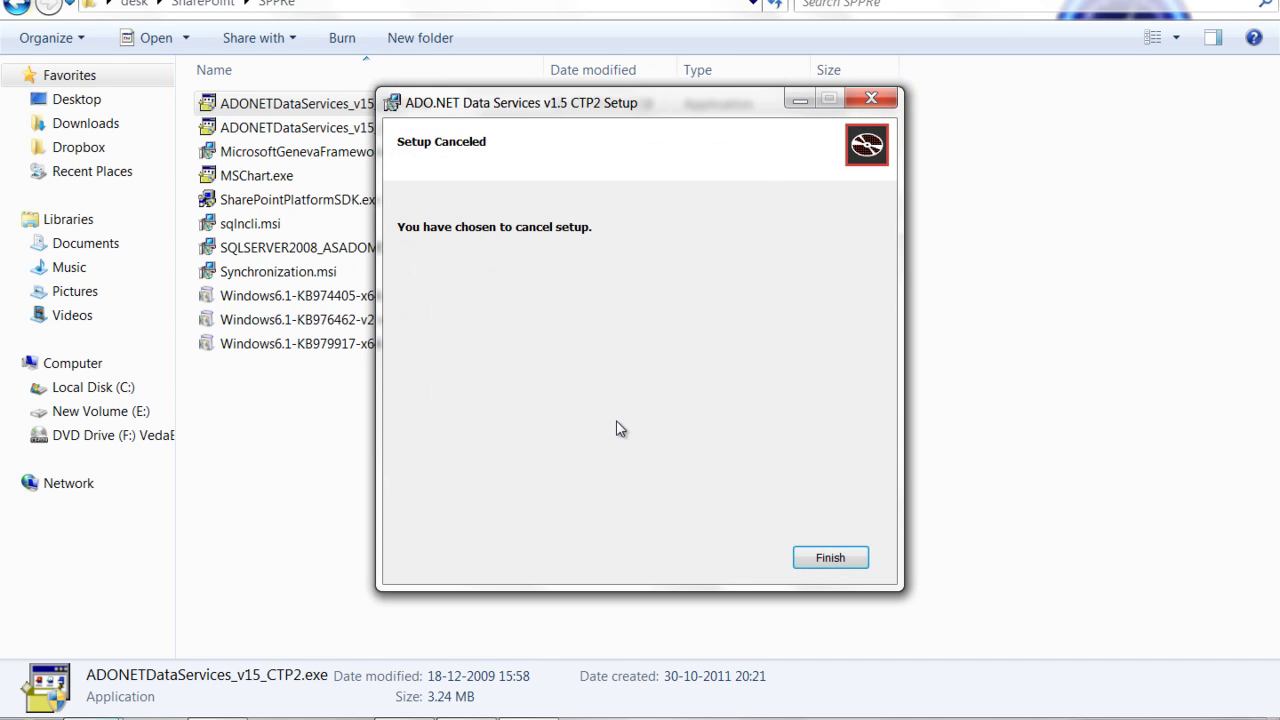
pyautogui.click(823, 557)
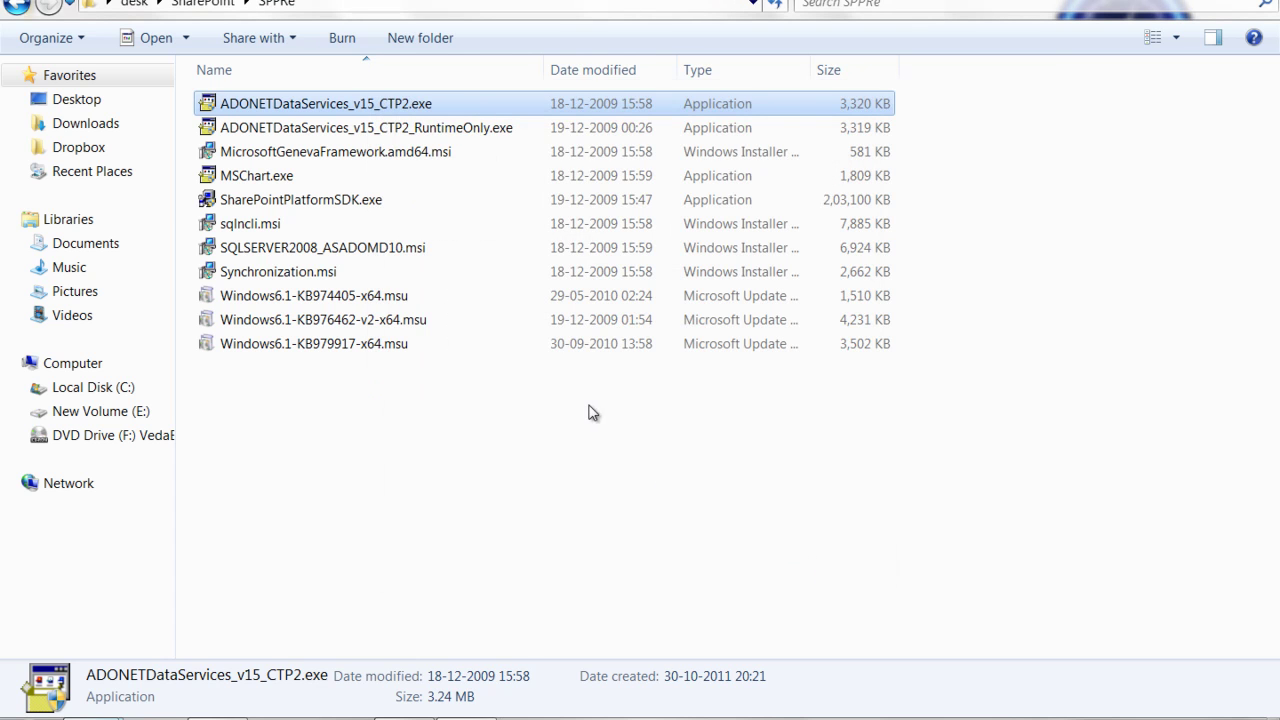
# Cancel the Program Compatibility Assistant and open the 32-item SharePoint2010 folder
pyautogui.click(17, 4)
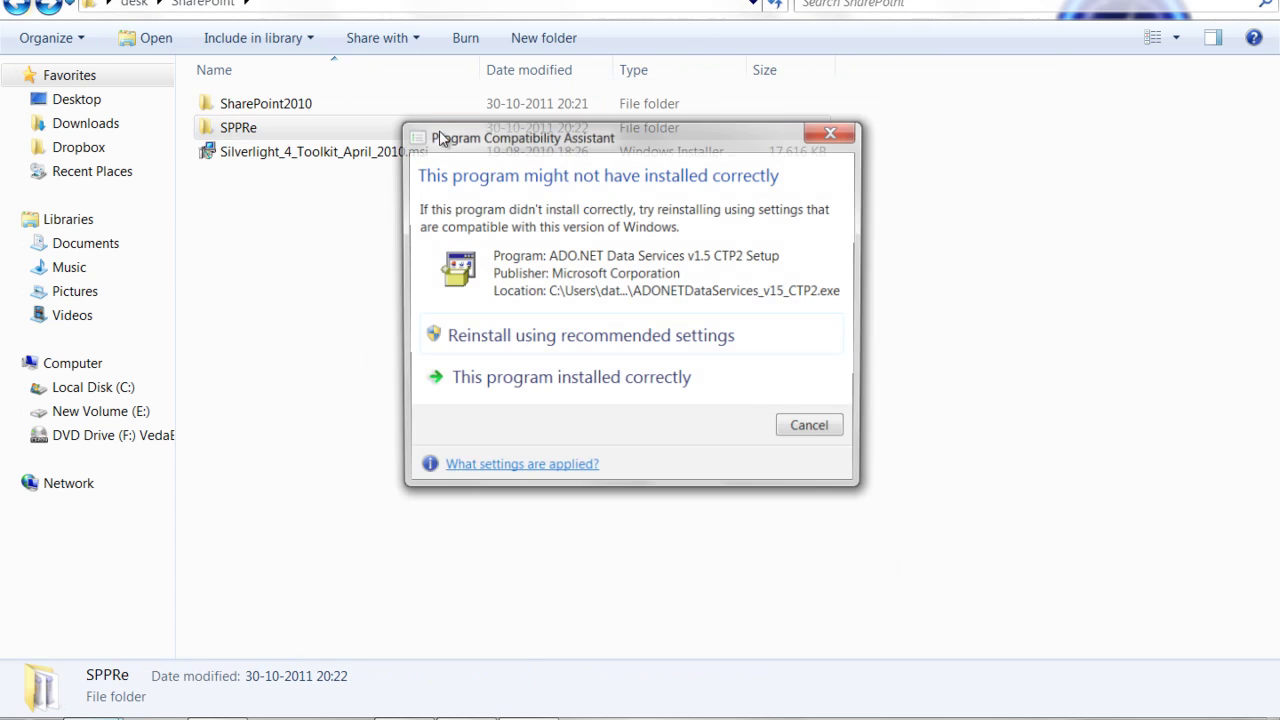
pyautogui.click(807, 430)
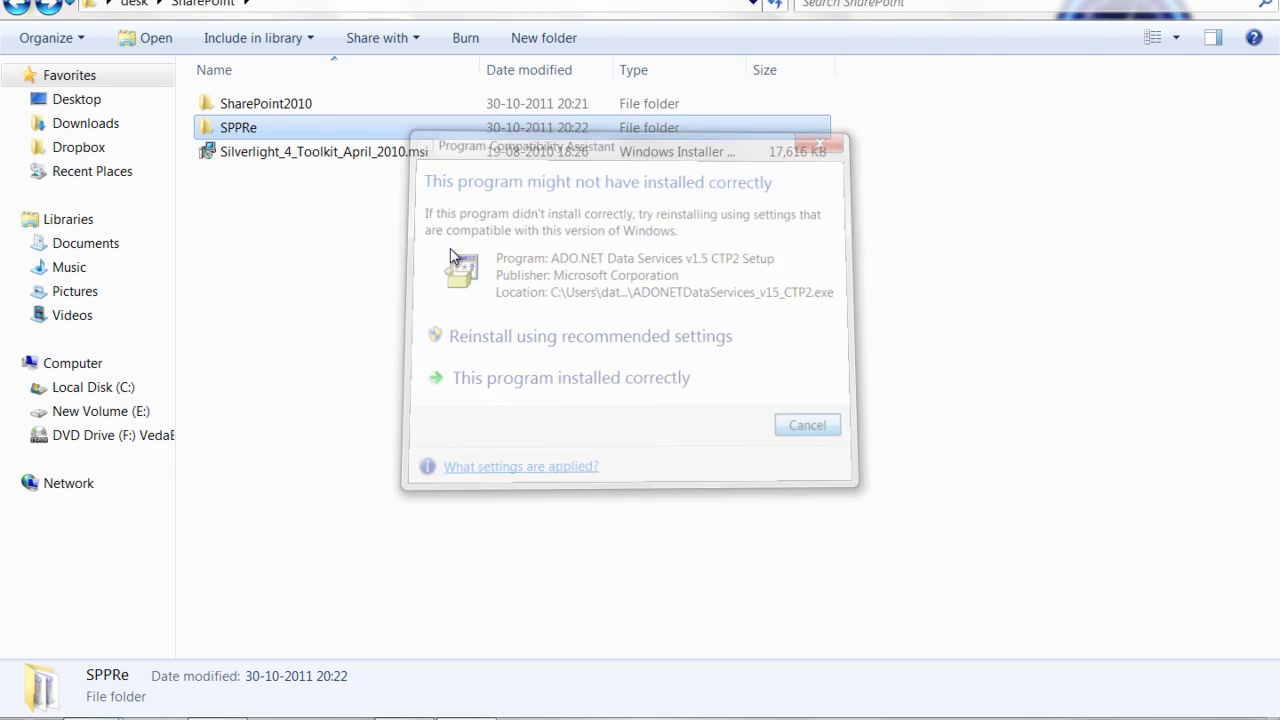
pyautogui.doubleClick(271, 106)
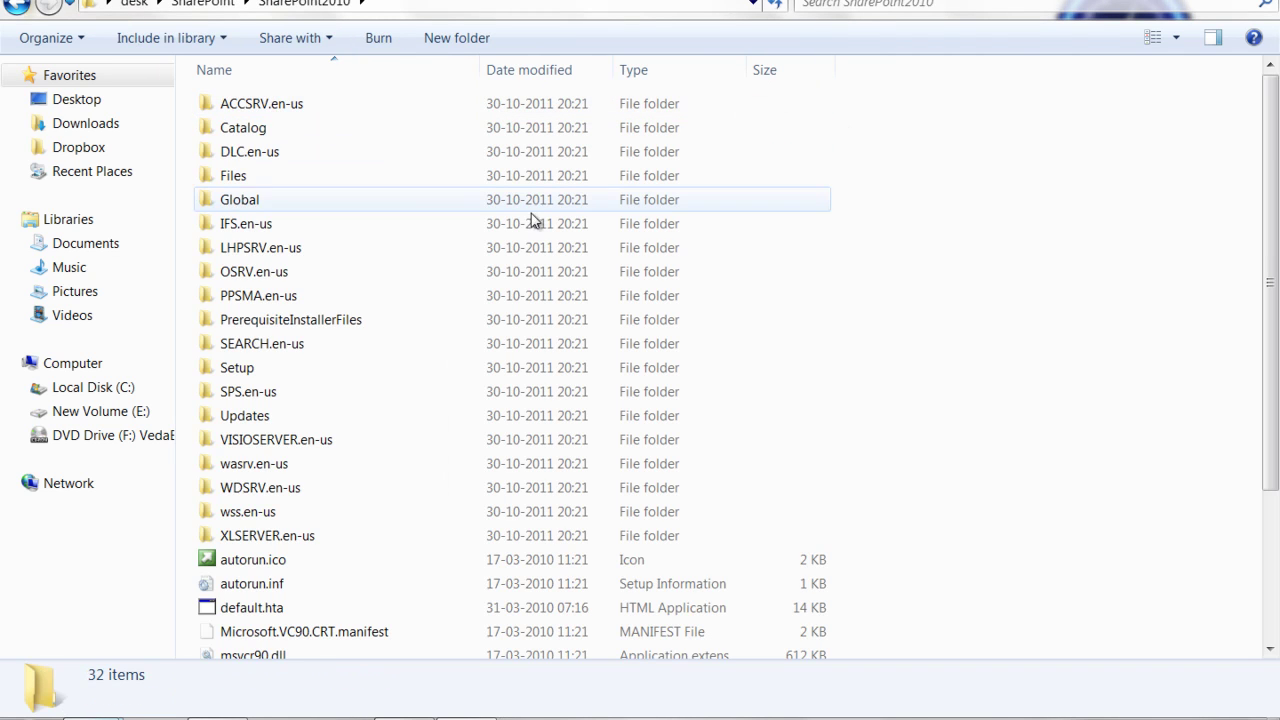
pyautogui.scroll(-3, 409, 286)
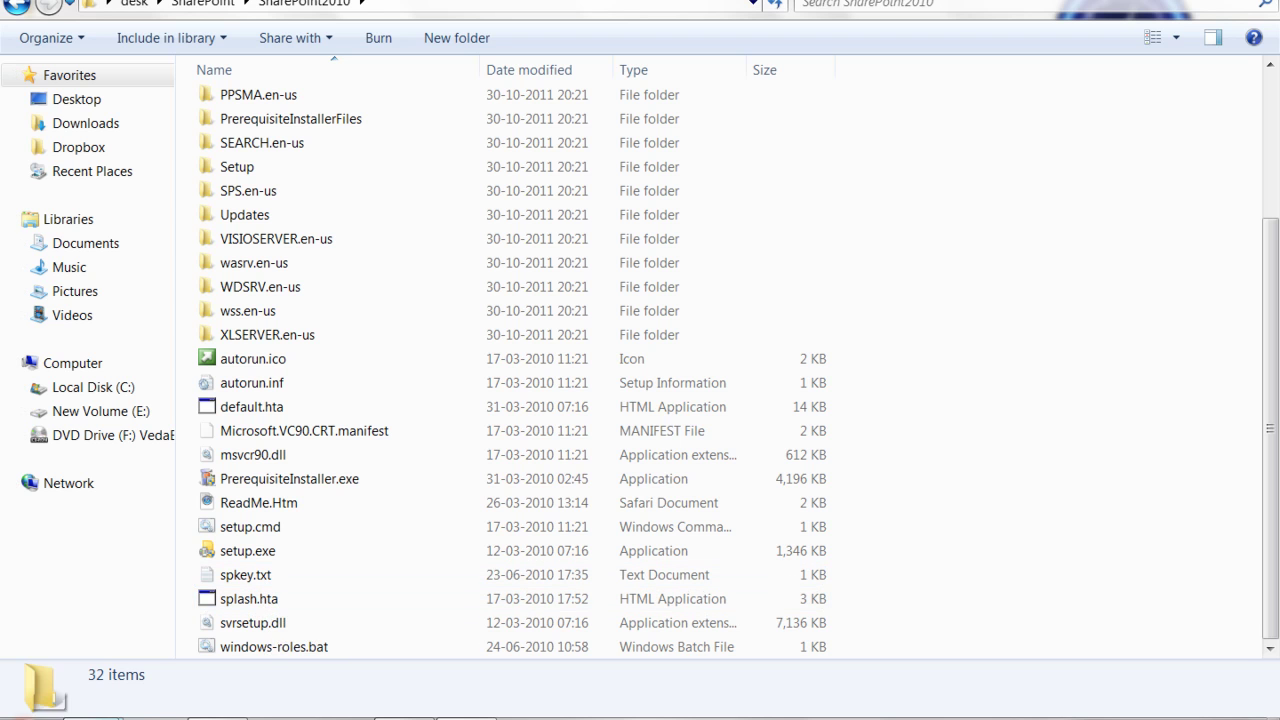
# Launch Notepad and type a sentence stating the user's e-mail address
pyautogui.click(28, 718)
pyautogui.click(134, 275)
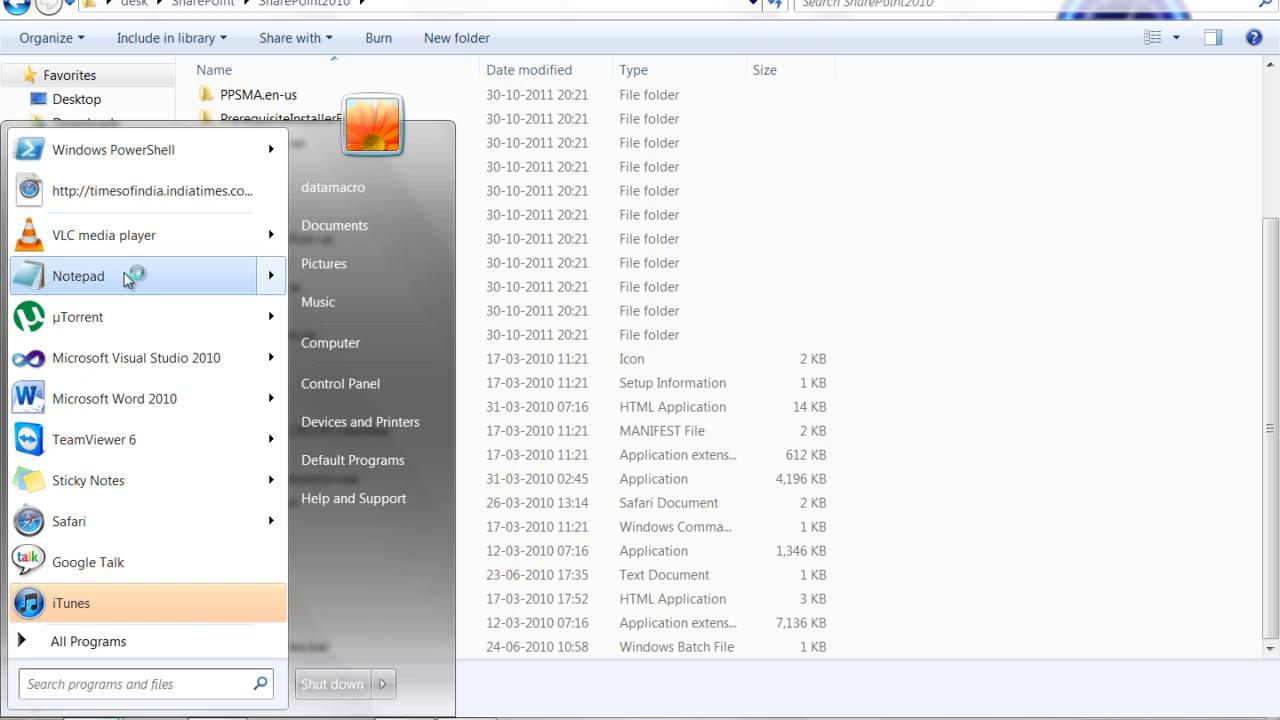
pyautogui.write('M')
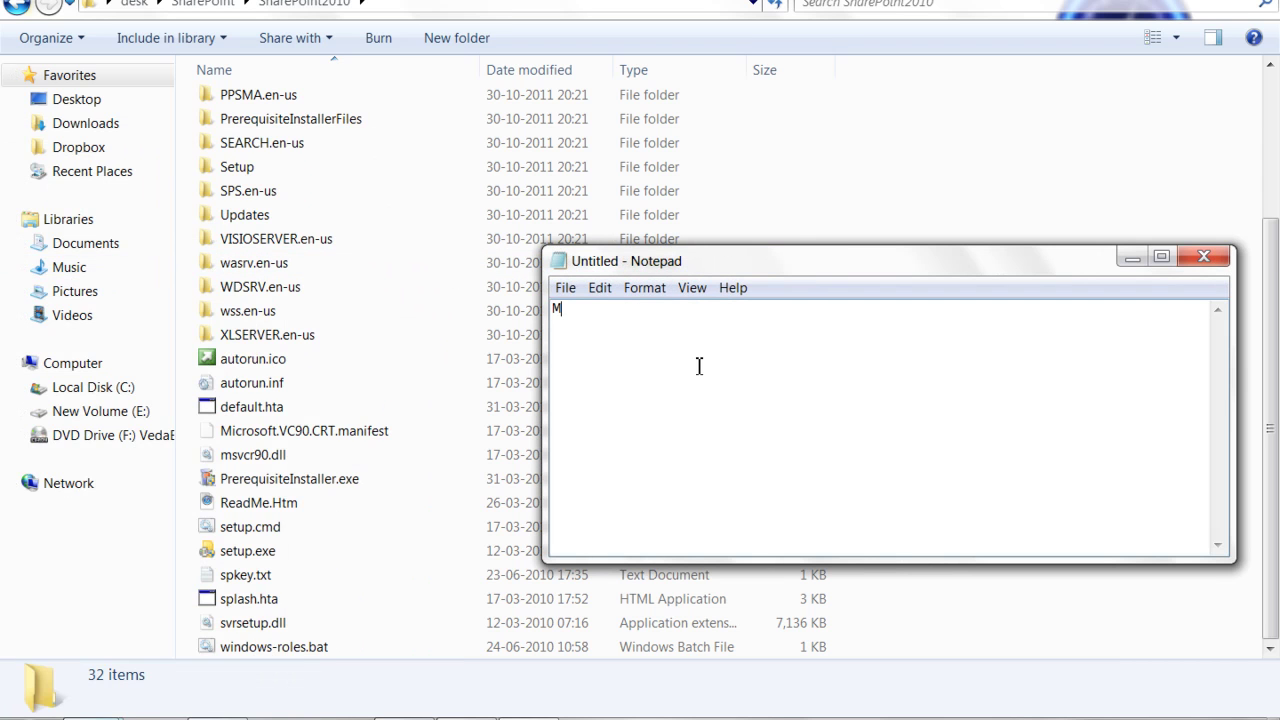
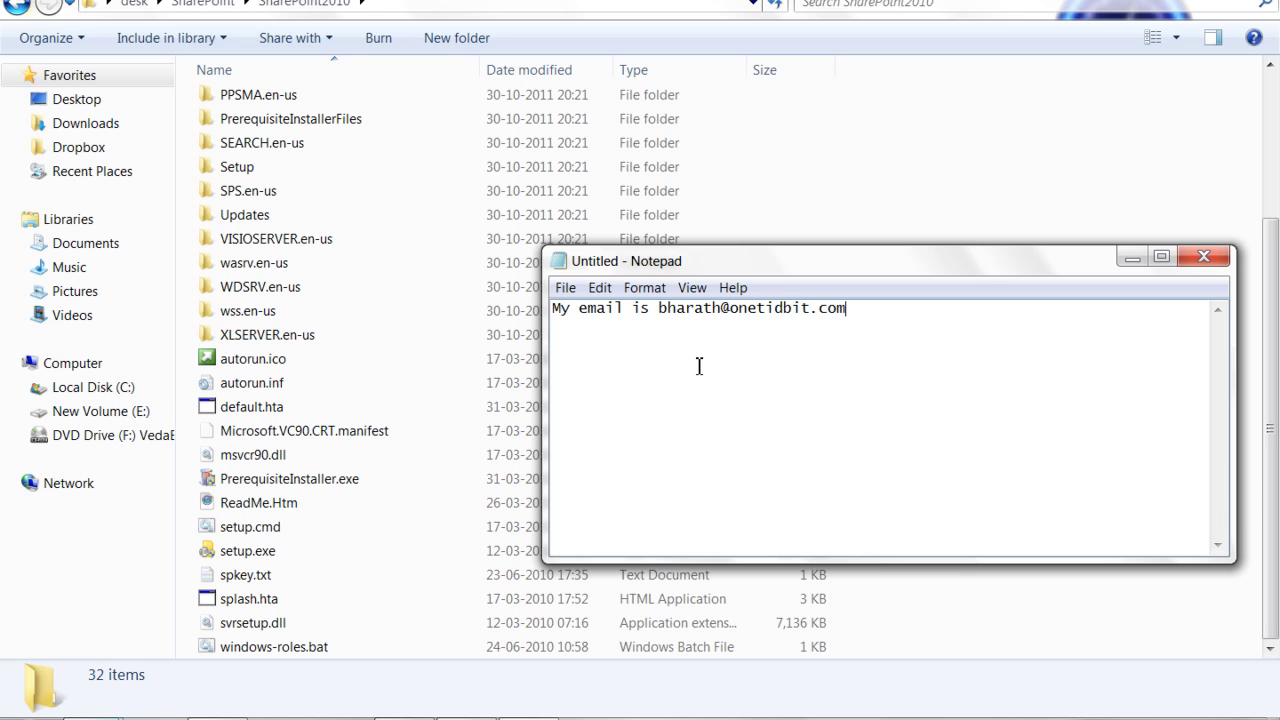
# Enlarge the note's font to size 16 through the Font dialog
pyautogui.hotkey('shift', 'Left')
pyautogui.hotkey('shift', 'Left')
pyautogui.hotkey('shift', 'Left')
pyautogui.hotkey('shift', 'Left')
pyautogui.hotkey('shift', 'Left')
pyautogui.hotkey('shift', 'Left')
pyautogui.hotkey('shift', 'Left')
pyautogui.hotkey('shift', 'Left')
pyautogui.hotkey('shift', 'Left')
pyautogui.hotkey('shift', 'Left')
pyautogui.hotkey('shift', 'Left')
pyautogui.hotkey('shift', 'Left')
pyautogui.hotkey('shift', 'Left')
pyautogui.hotkey('shift', 'Left')
pyautogui.hotkey('shift', 'Left')
pyautogui.hotkey('shift', 'Left')
pyautogui.hotkey('shift', 'Left')
pyautogui.hotkey('shift', 'Left')
pyautogui.hotkey('shift', 'Left')
pyautogui.hotkey('shift', 'Left')
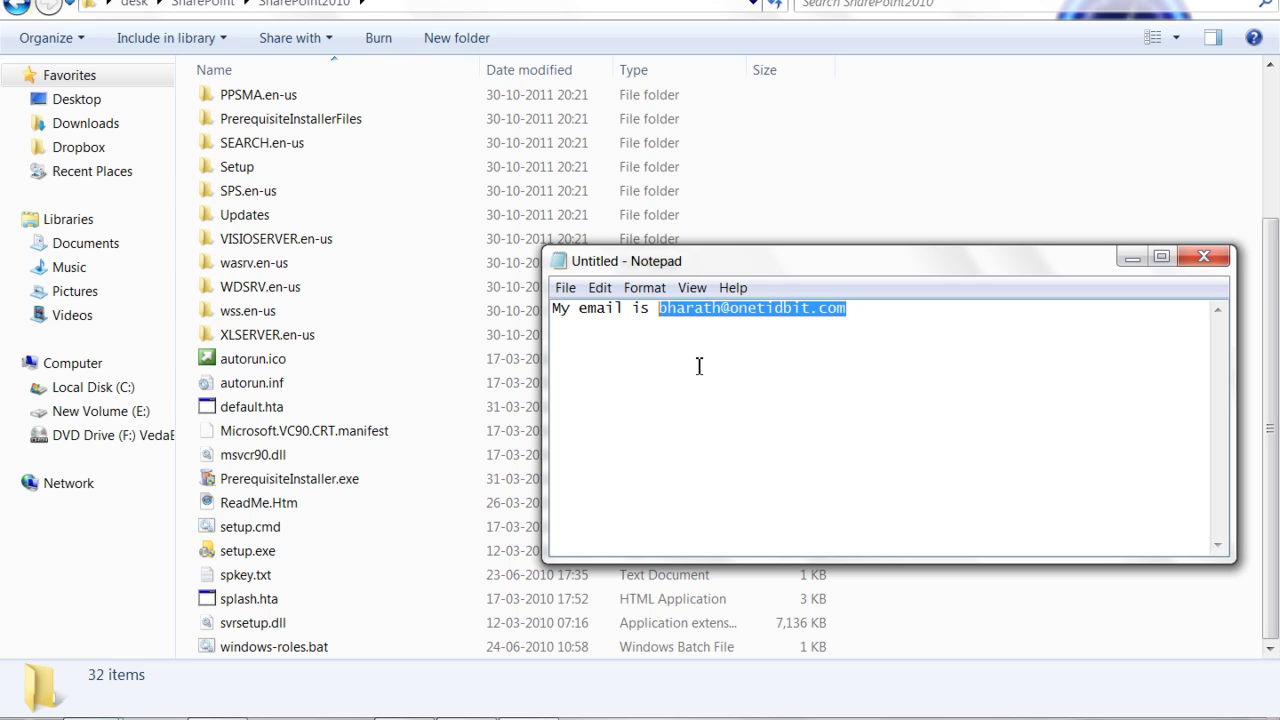
pyautogui.click(644, 287)
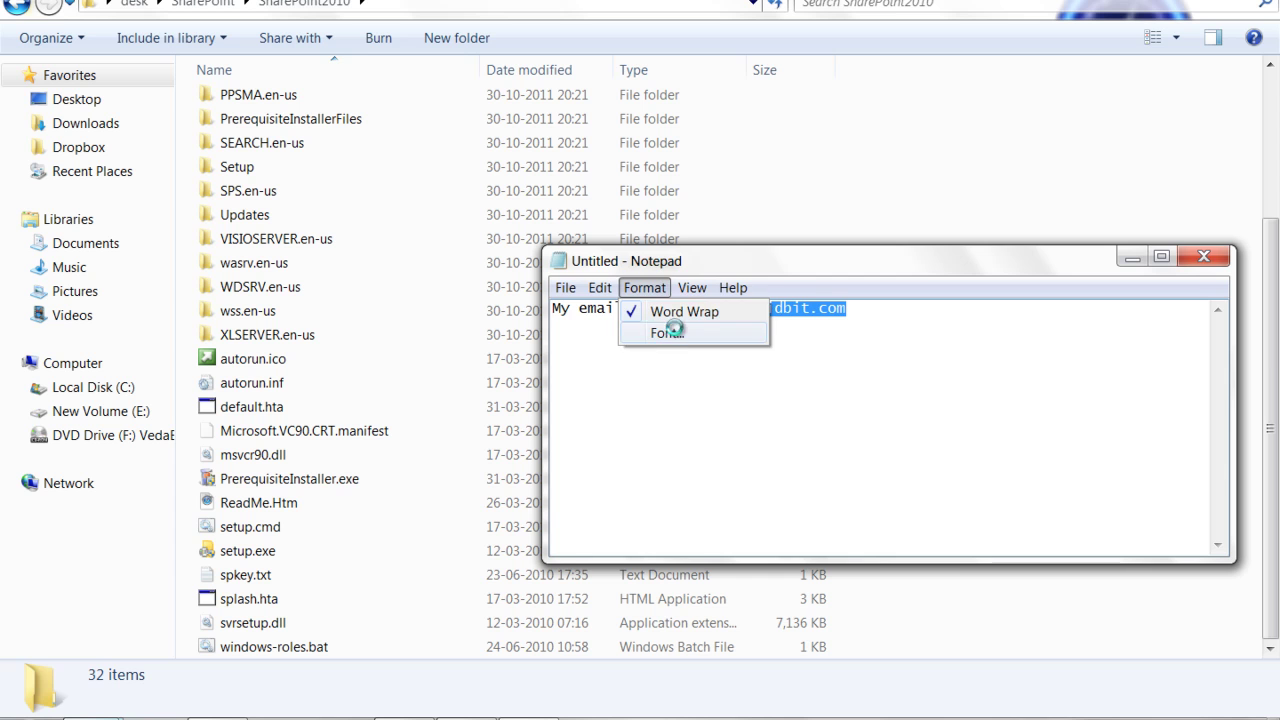
pyautogui.click(674, 334)
pyautogui.click(951, 328)
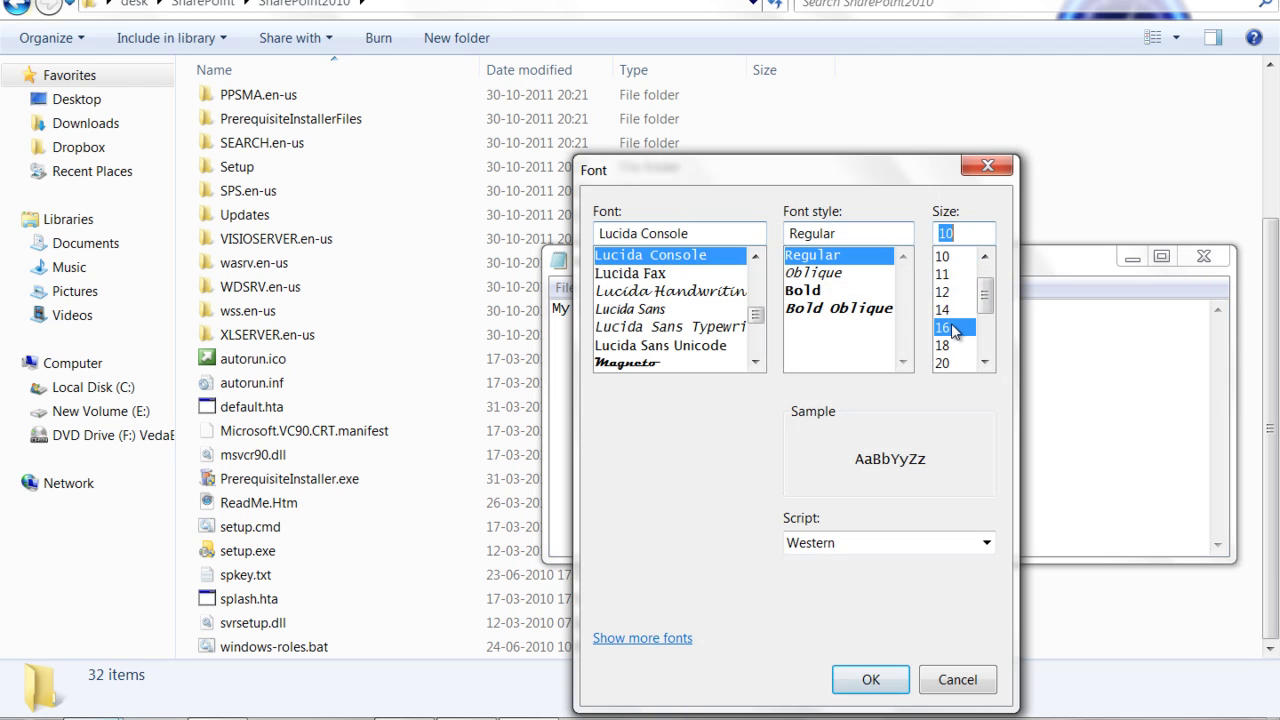
pyautogui.click(894, 678)
pyautogui.click(827, 372)
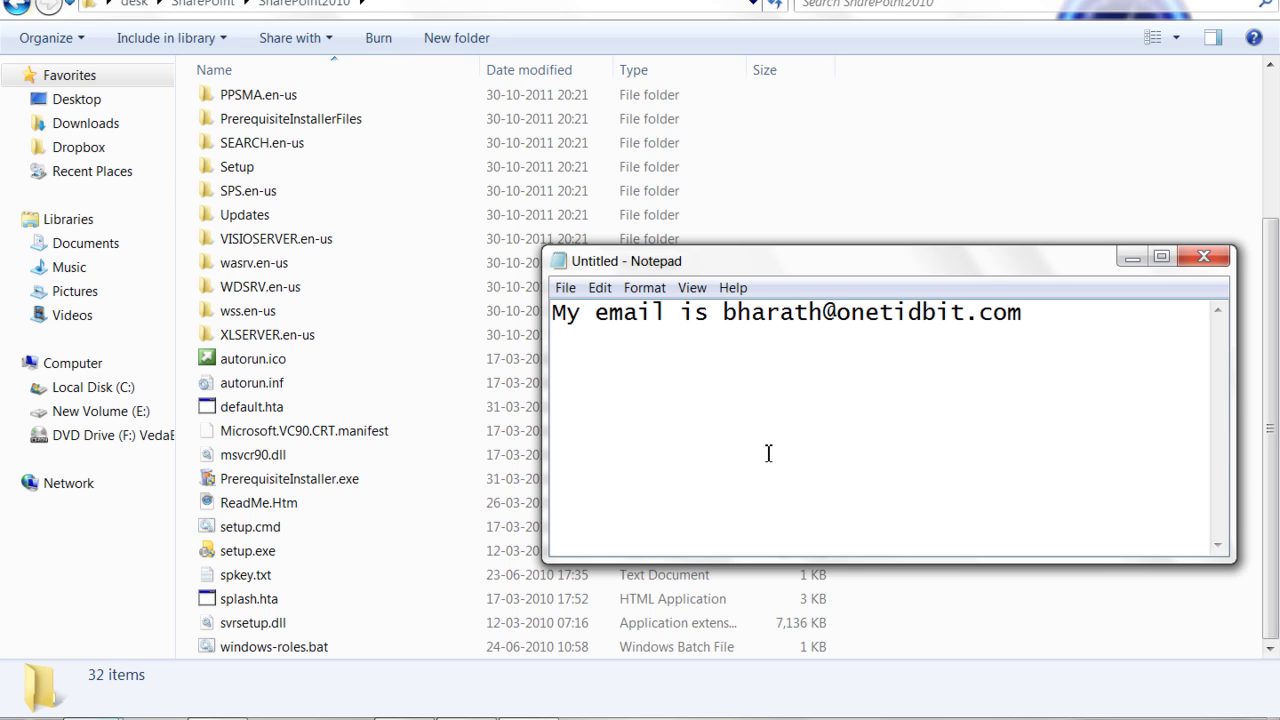
# Minimize Notepad and open Programs and Features from a maximized Control Panel
pyautogui.click(1129, 262)
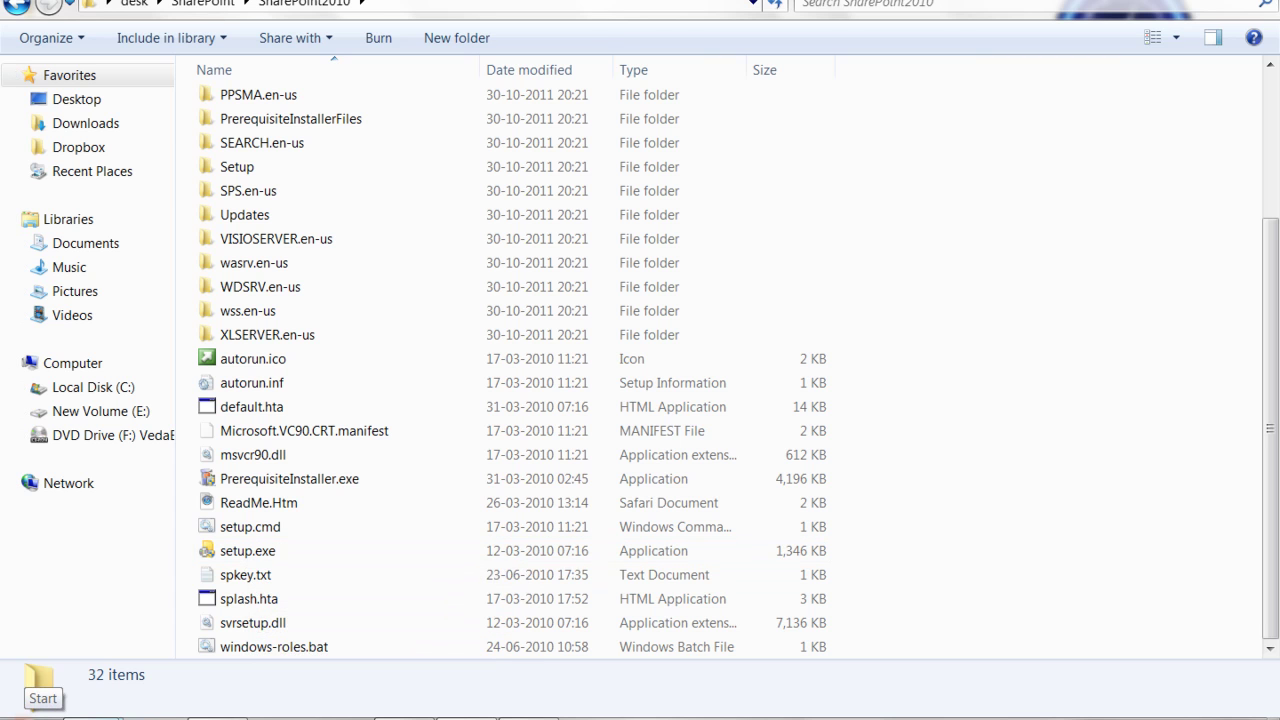
pyautogui.click(30, 712)
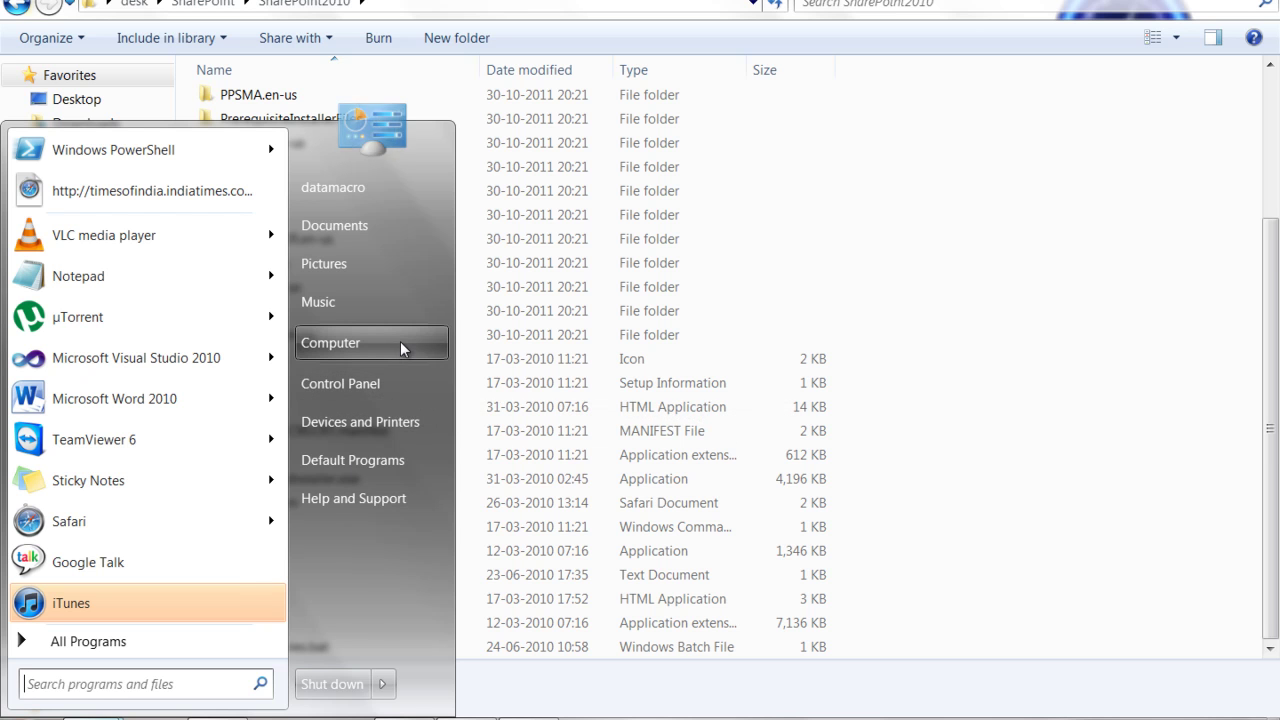
pyautogui.click(380, 386)
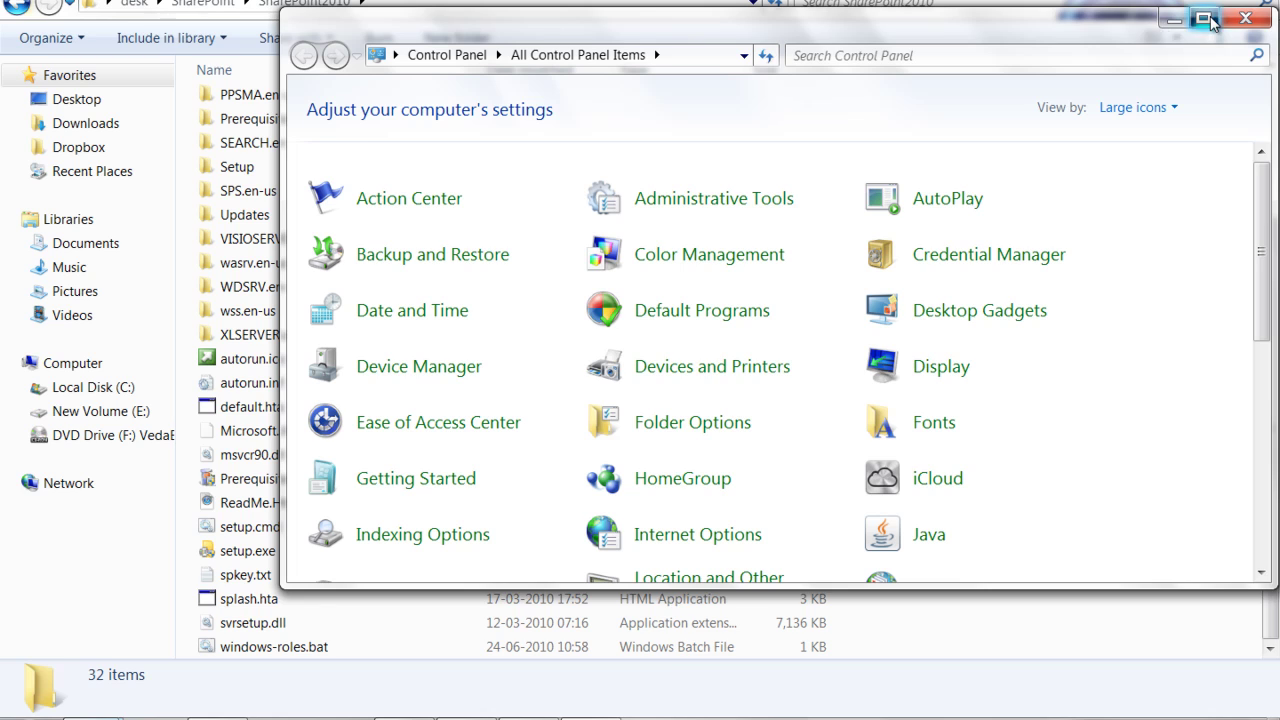
pyautogui.click(1203, 18)
pyautogui.scroll(-1, 459, 430)
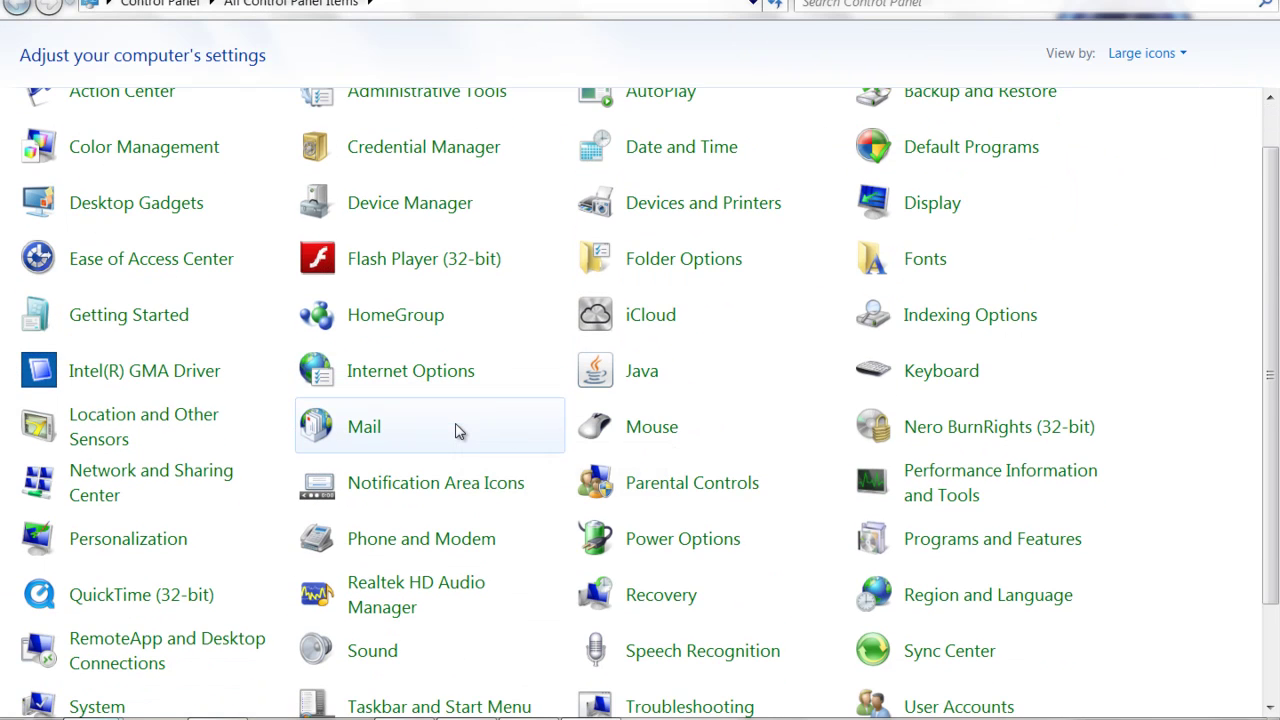
pyautogui.scroll(-2, 457, 432)
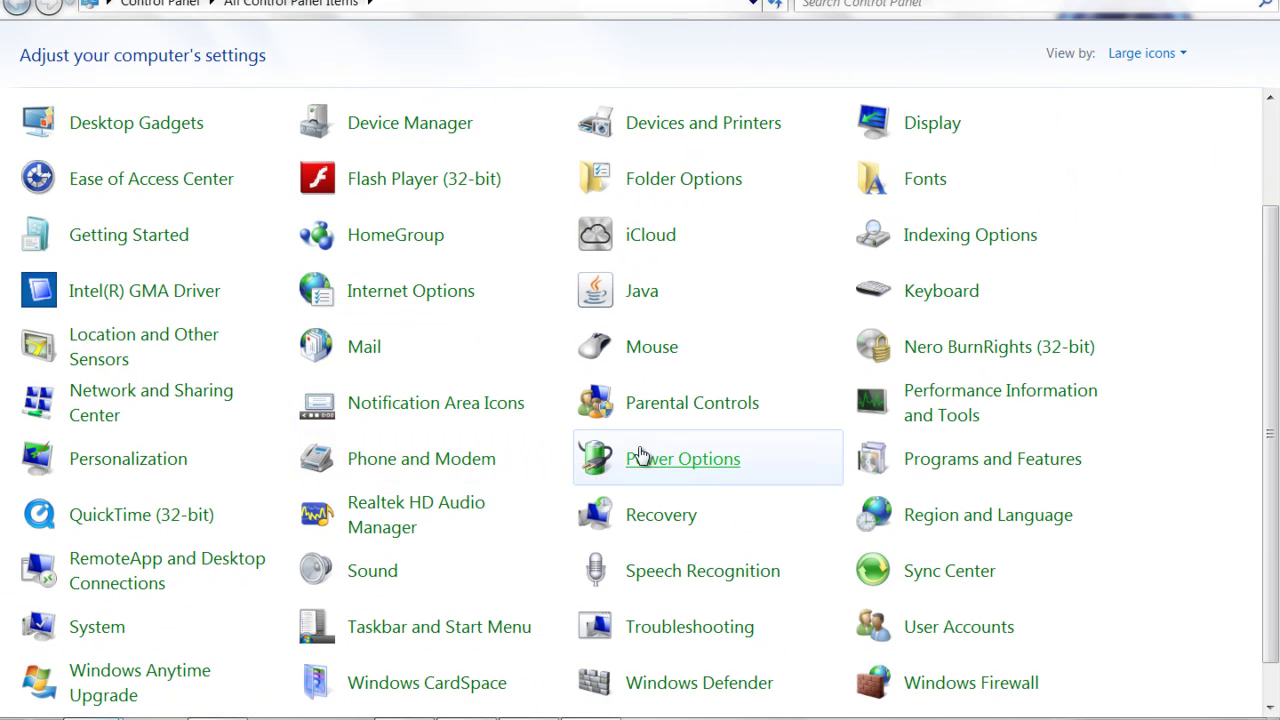
pyautogui.click(1043, 467)
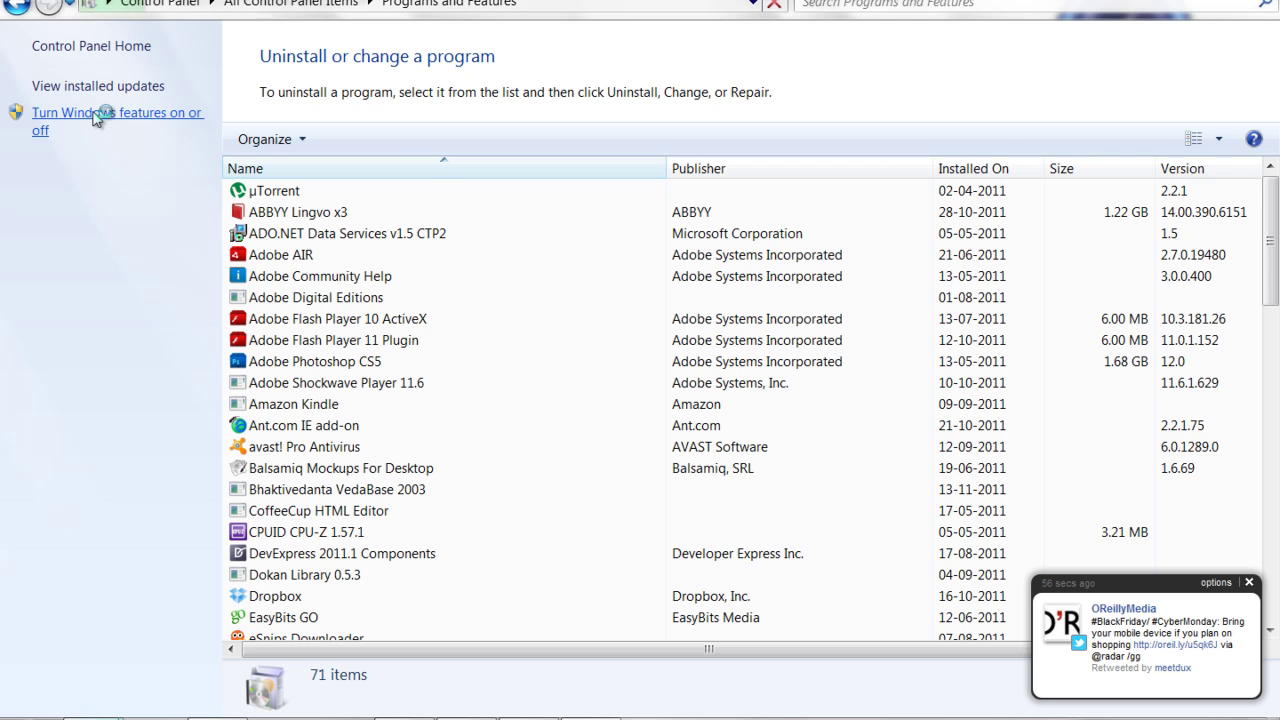
# Inspect the Internet Information Services sub-features in Windows Features, then cancel without changes
pyautogui.click(97, 118)
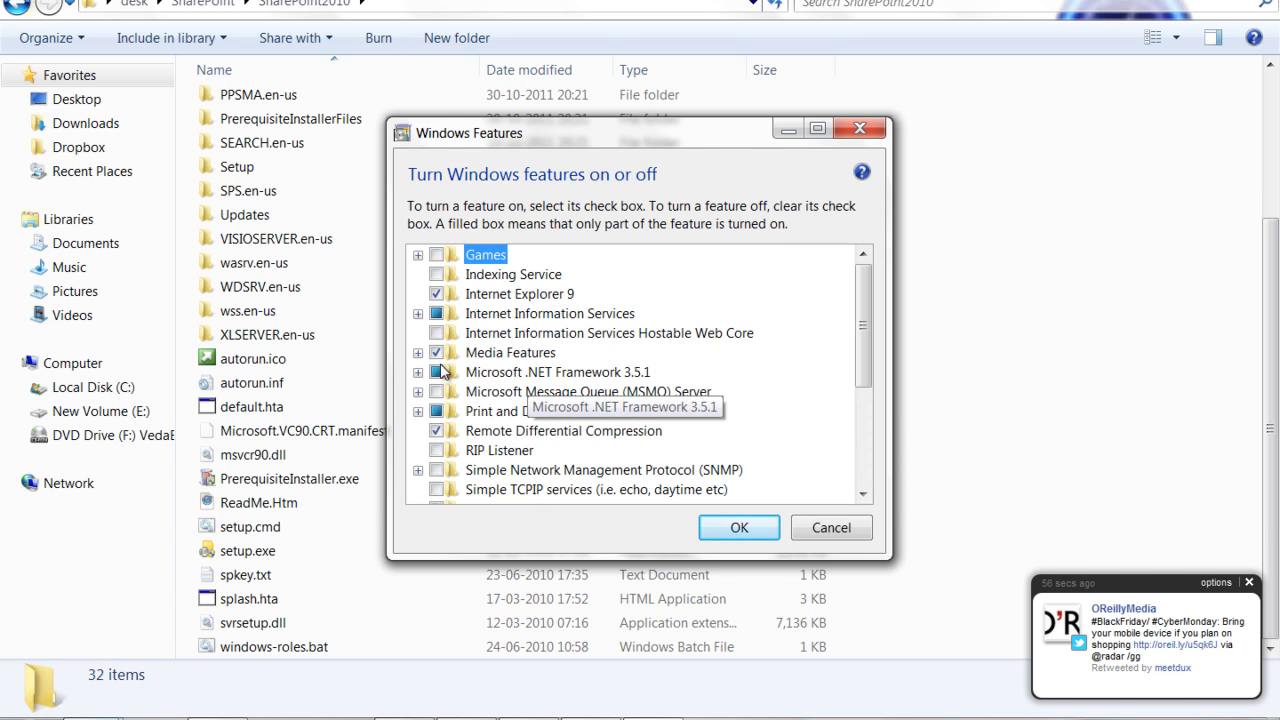
pyautogui.click(418, 314)
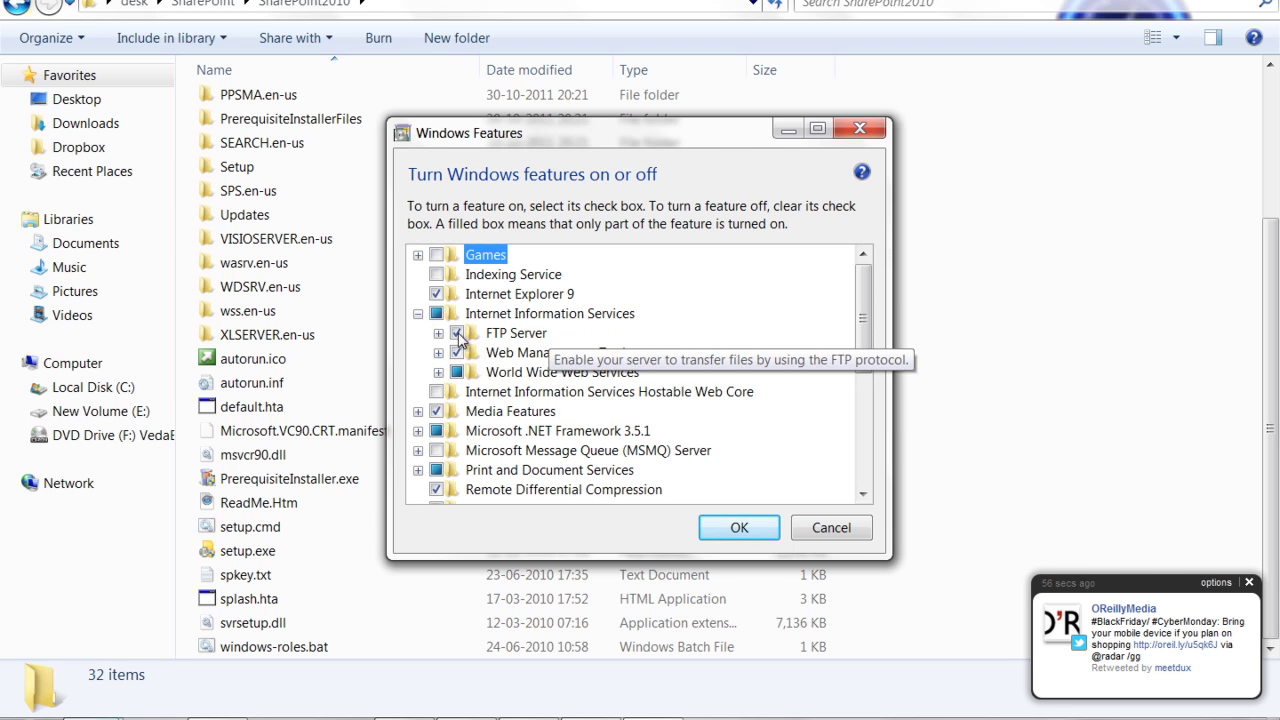
pyautogui.click(842, 530)
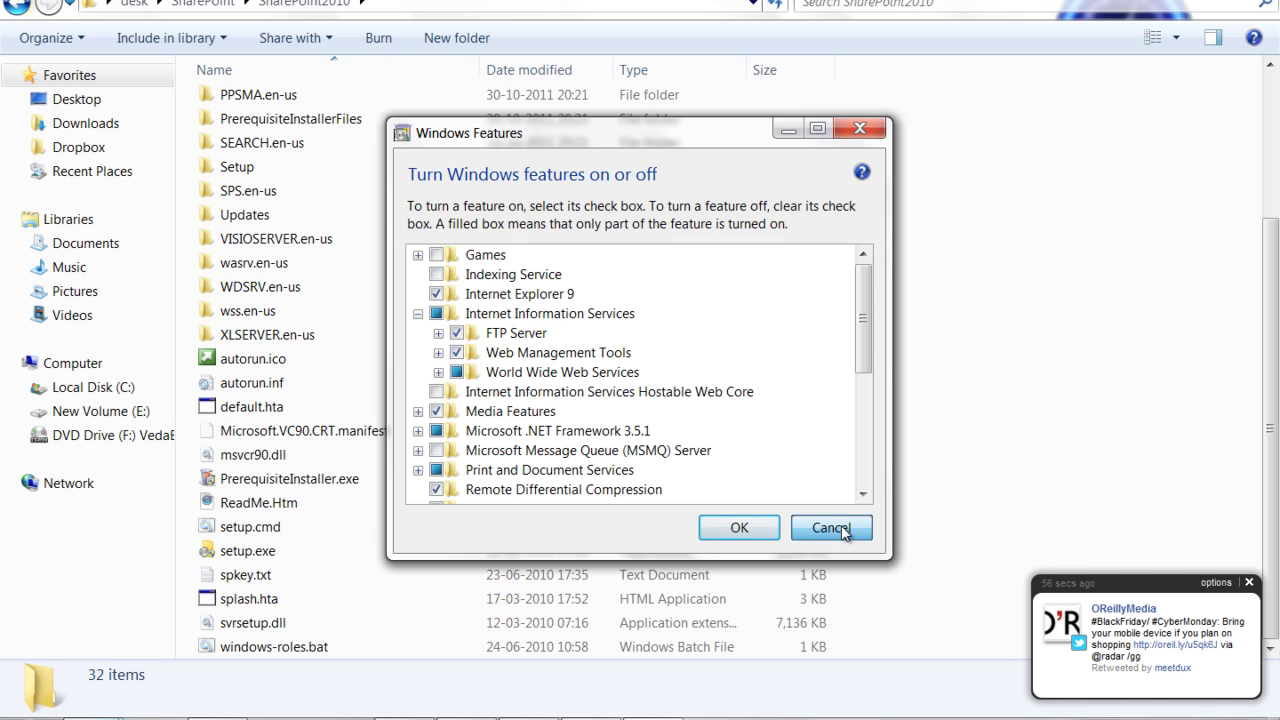
# Run setup.exe from the SharePoint2010 folder as administrator
pyautogui.click(261, 554)
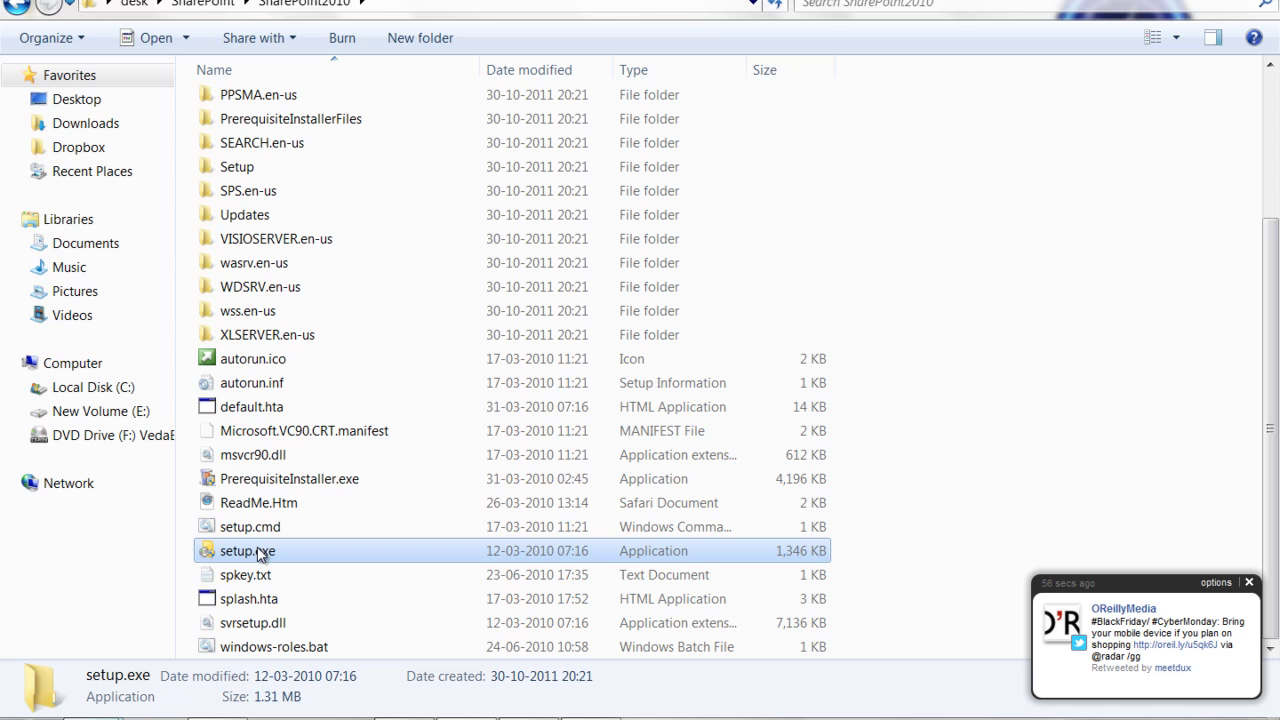
pyautogui.rightClick(259, 550)
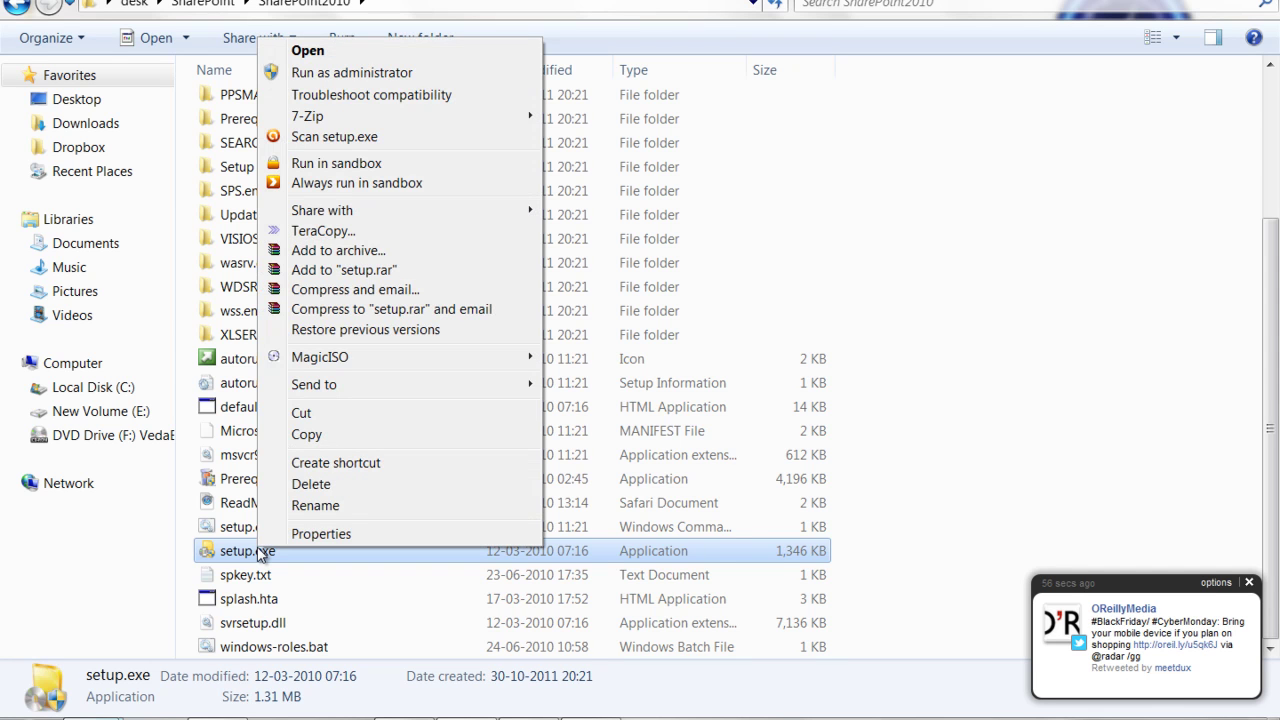
pyautogui.click(406, 76)
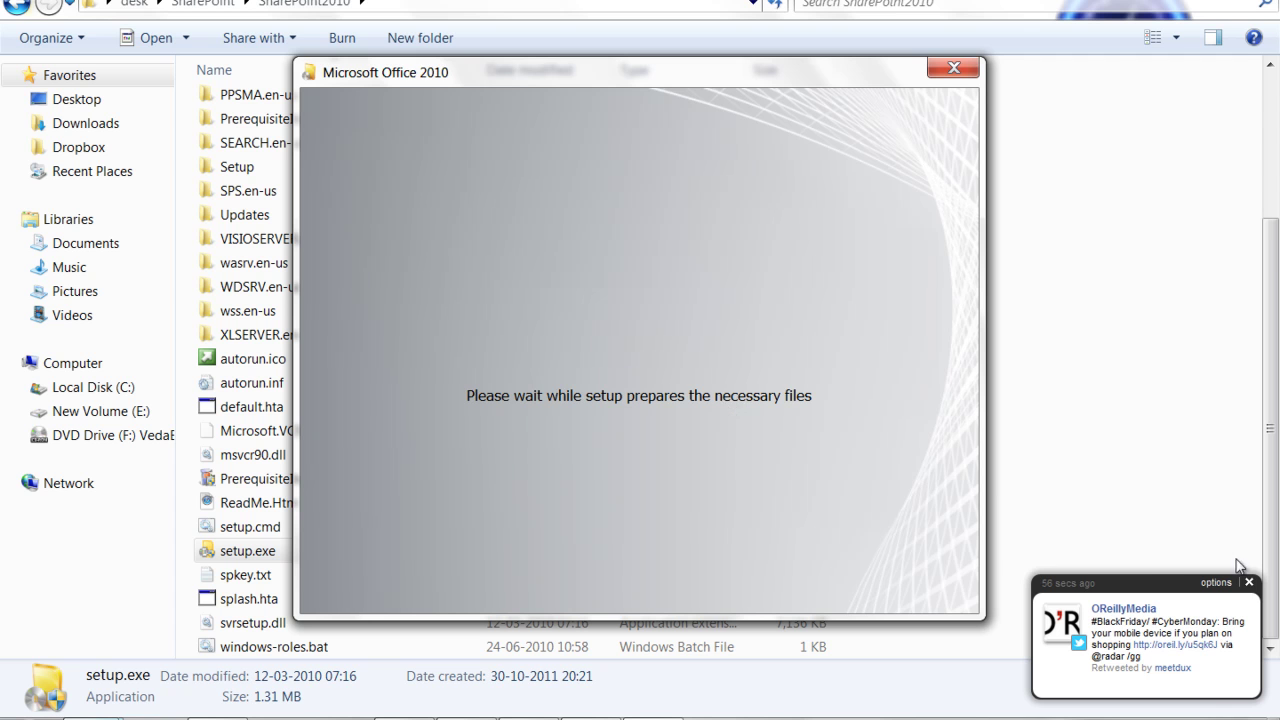
# Open spkey.txt and copy the product key line
pyautogui.doubleClick(228, 580)
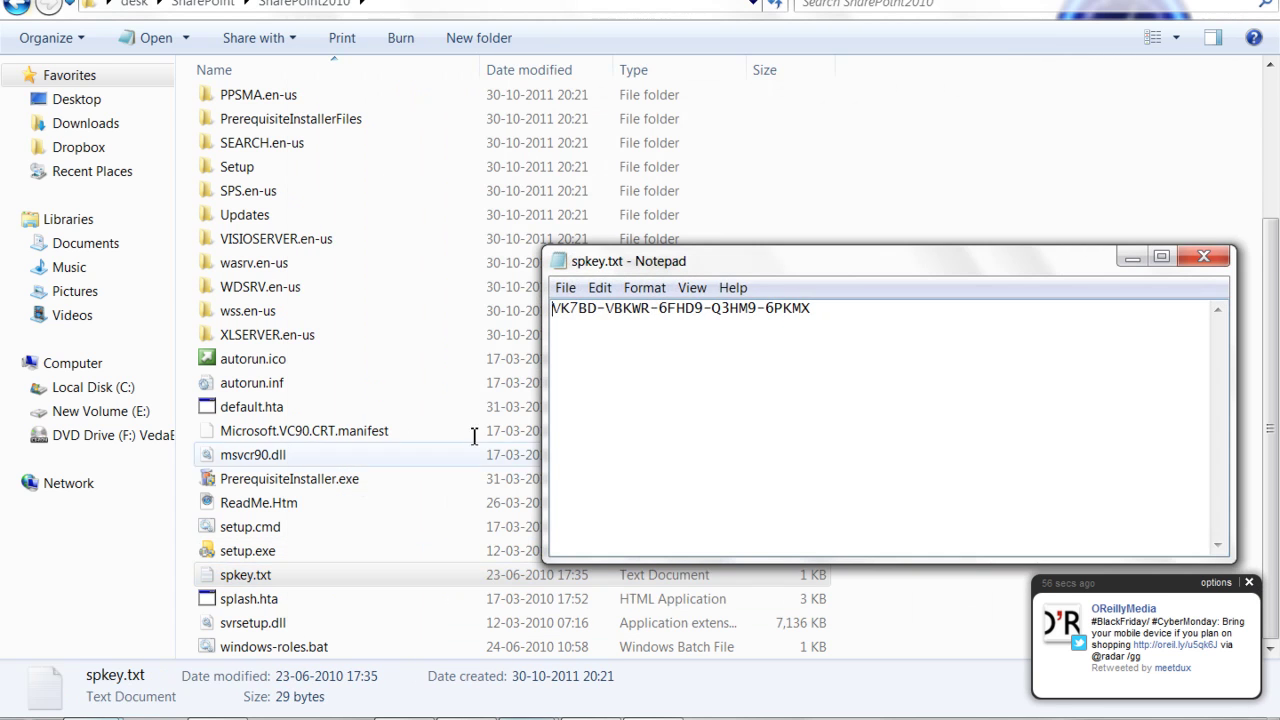
pyautogui.moveTo(816, 311); pyautogui.dragTo(552, 310)
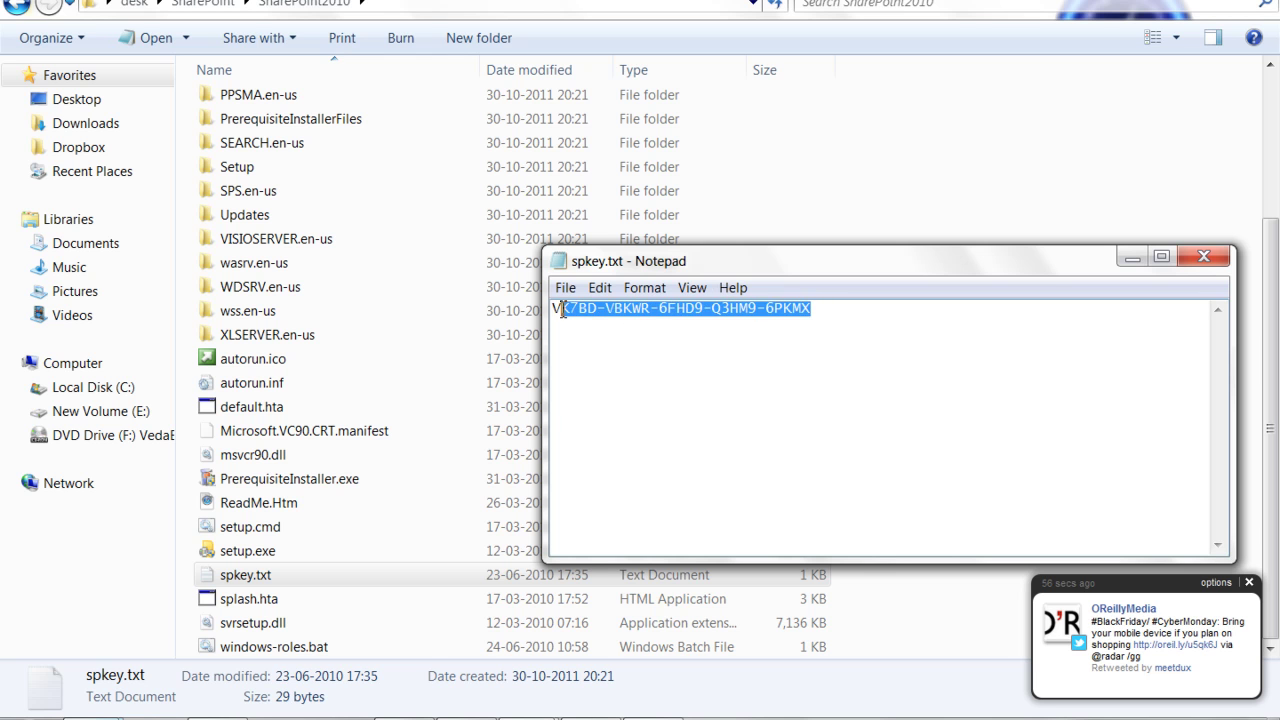
pyautogui.rightClick(616, 311)
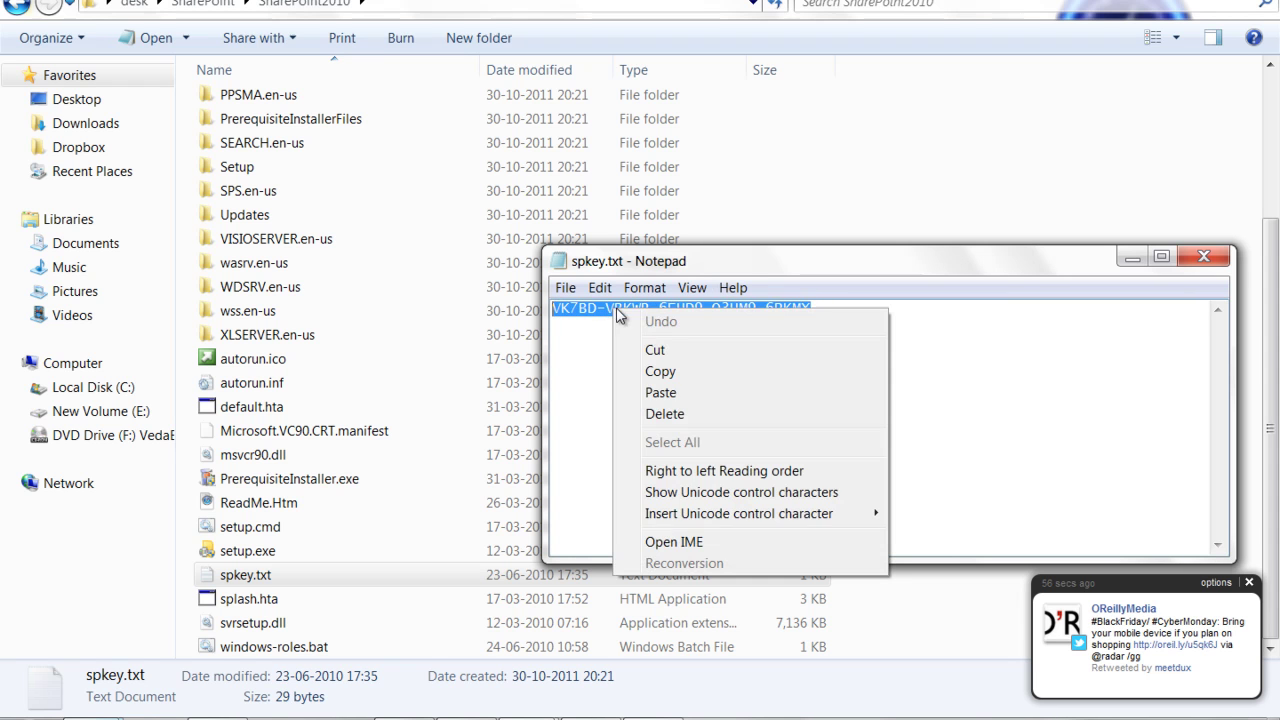
pyautogui.click(724, 370)
# Paste the copied product key into SharePoint Server 2010's product key field
pyautogui.click(1130, 258)
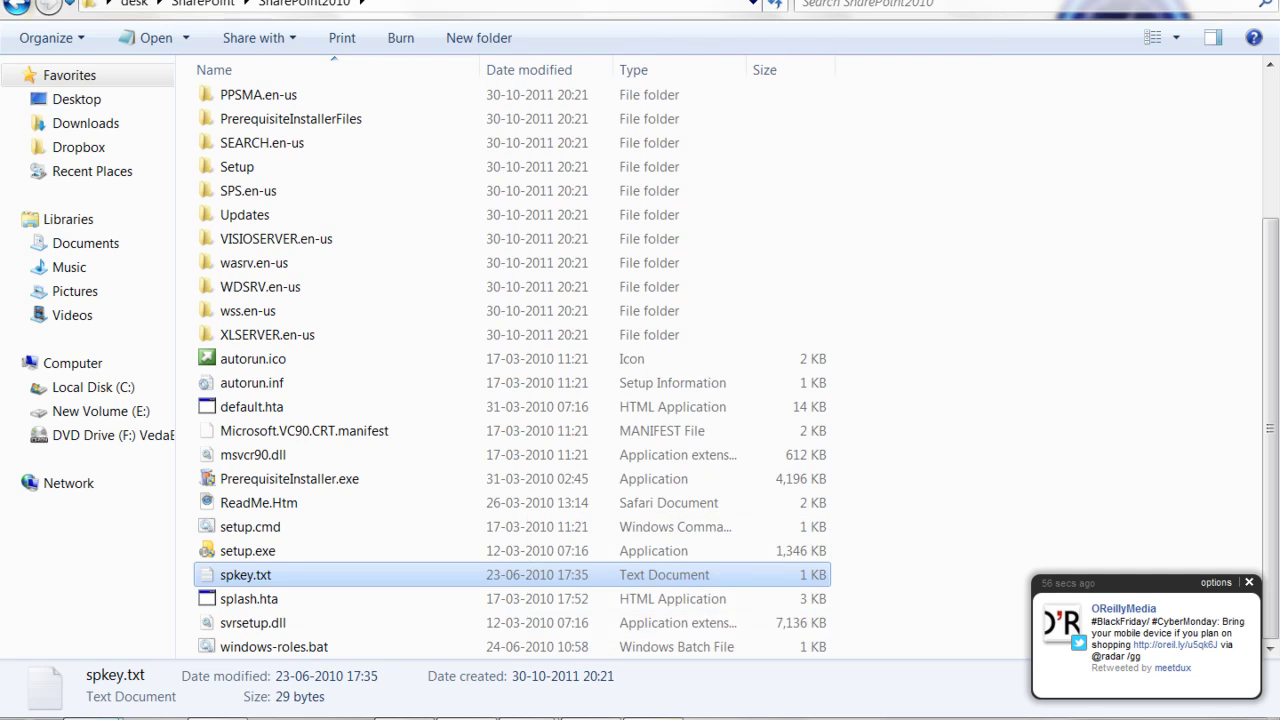
pyautogui.click(664, 712)
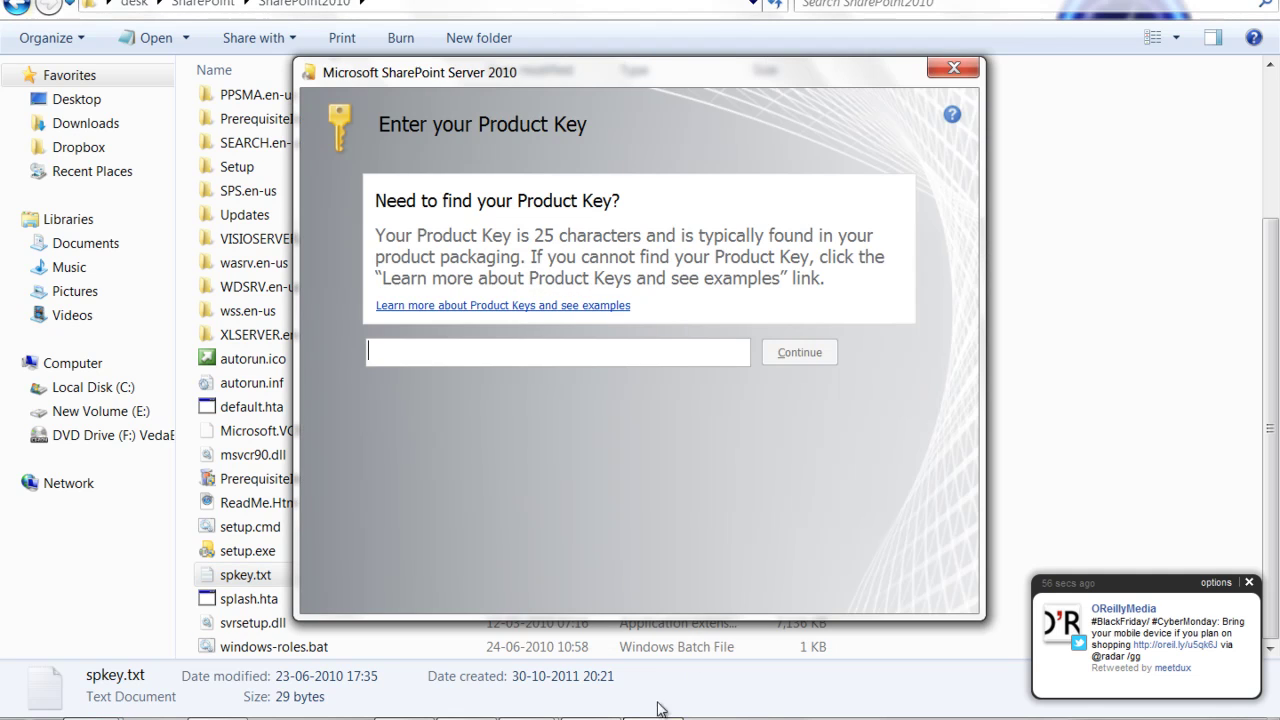
pyautogui.click(437, 350)
pyautogui.hotkey('ctrl', 'v')
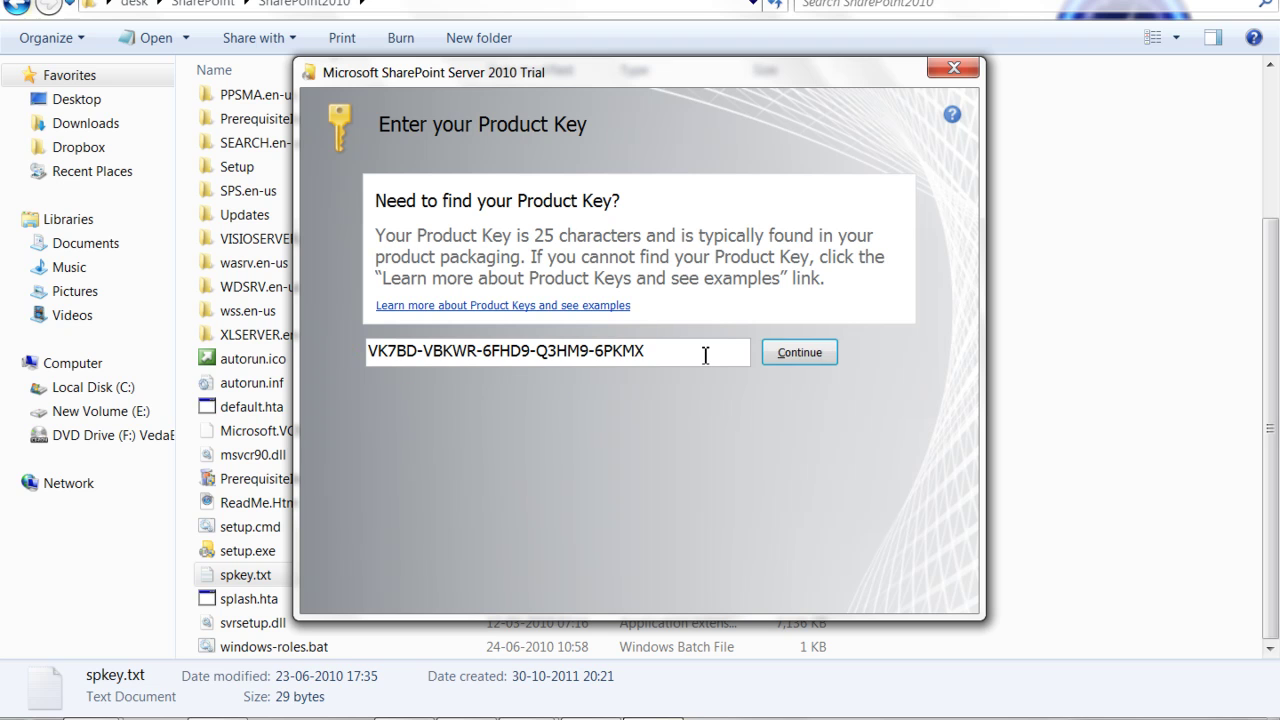
# Submit the validated product key and accept the license terms
pyautogui.click(794, 360)
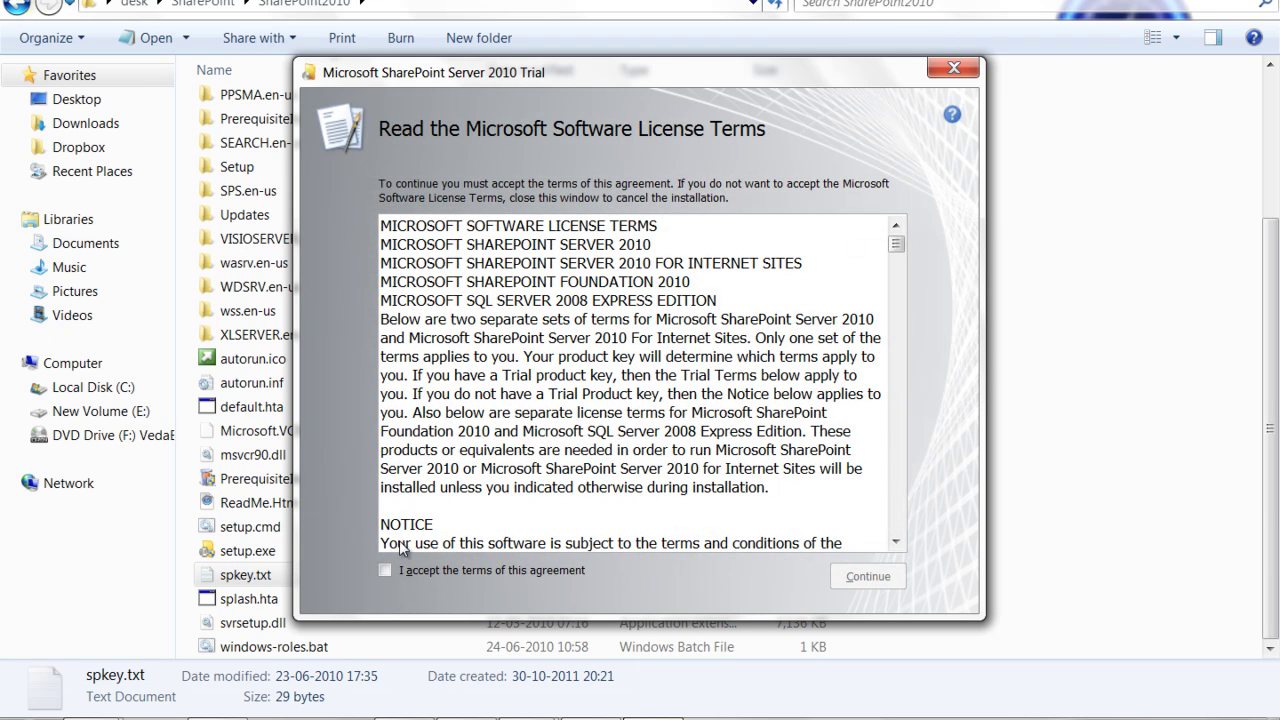
pyautogui.click(386, 571)
pyautogui.click(860, 577)
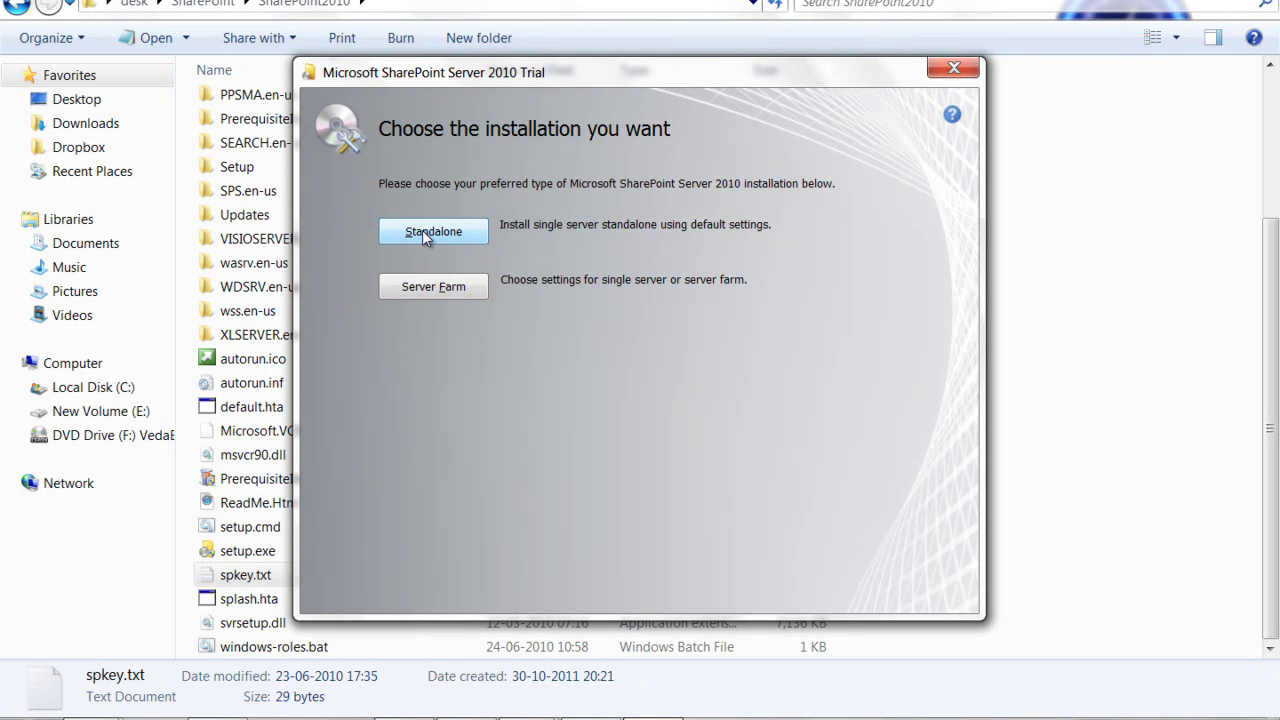
# Choose the Standalone installation and let setup progress to applying updates
pyautogui.click(423, 233)
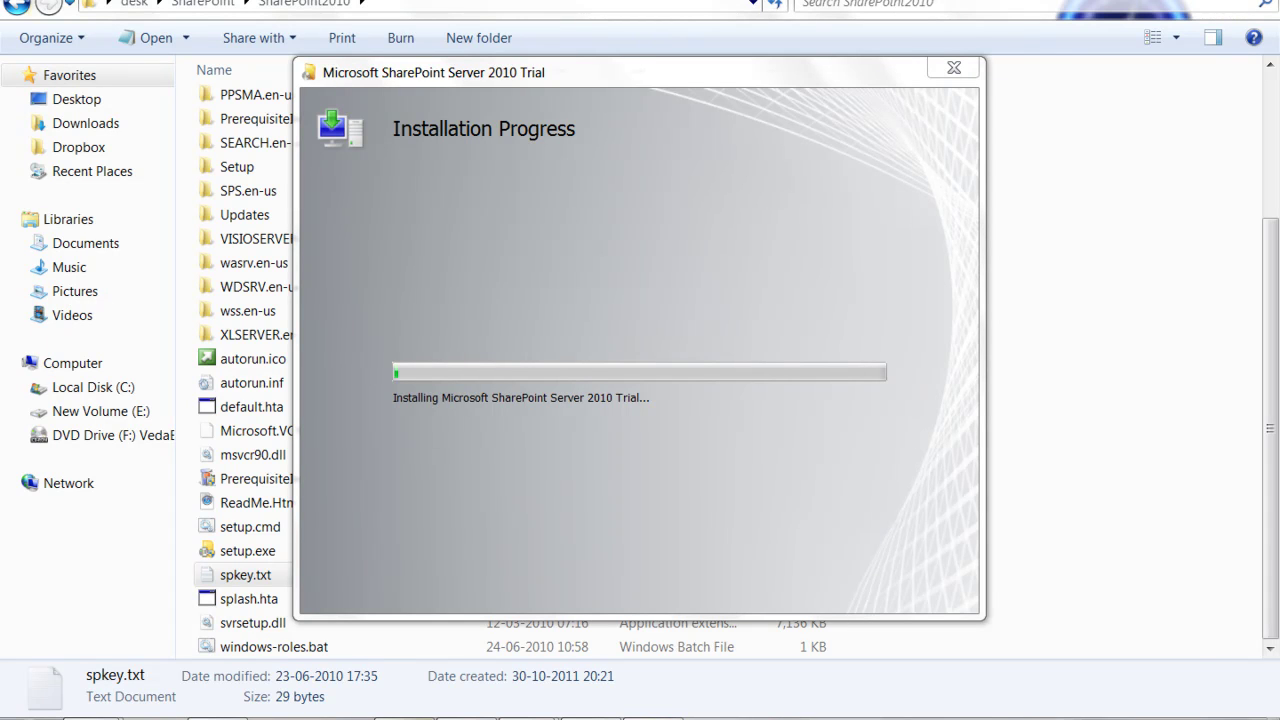
pyautogui.click(405, 719)
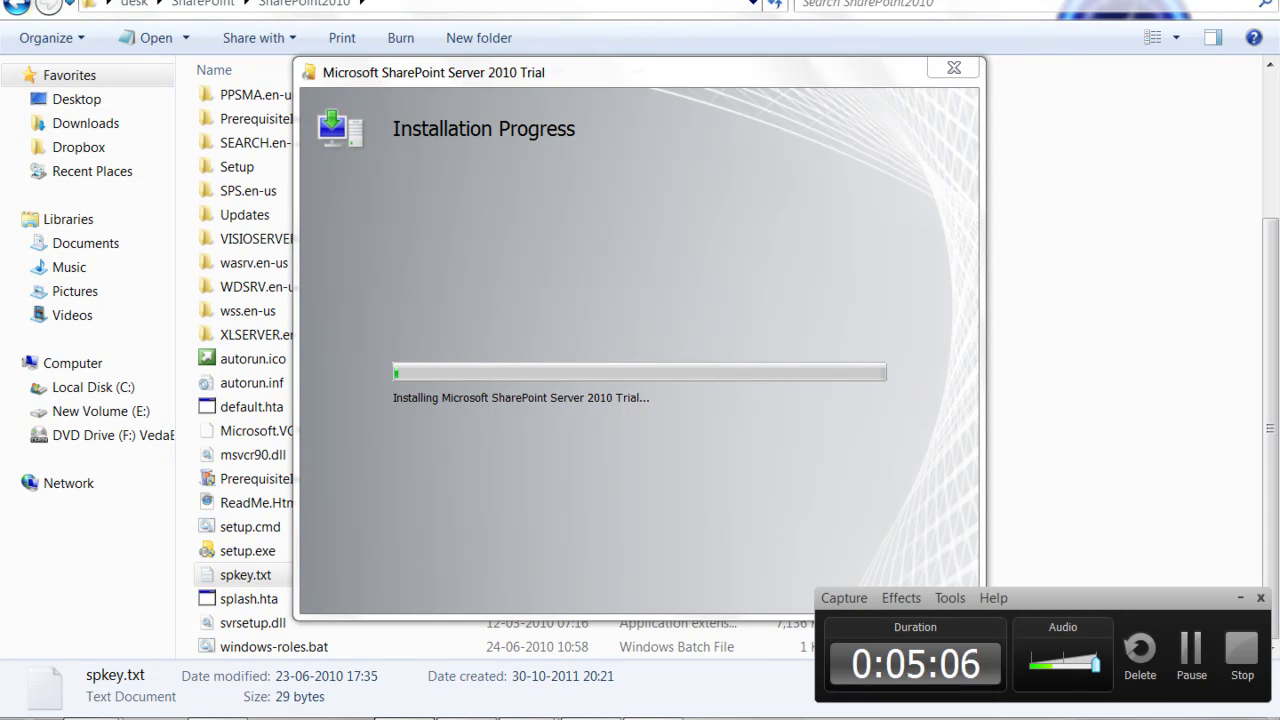
pyautogui.click(1197, 662)
pyautogui.click(1190, 657)
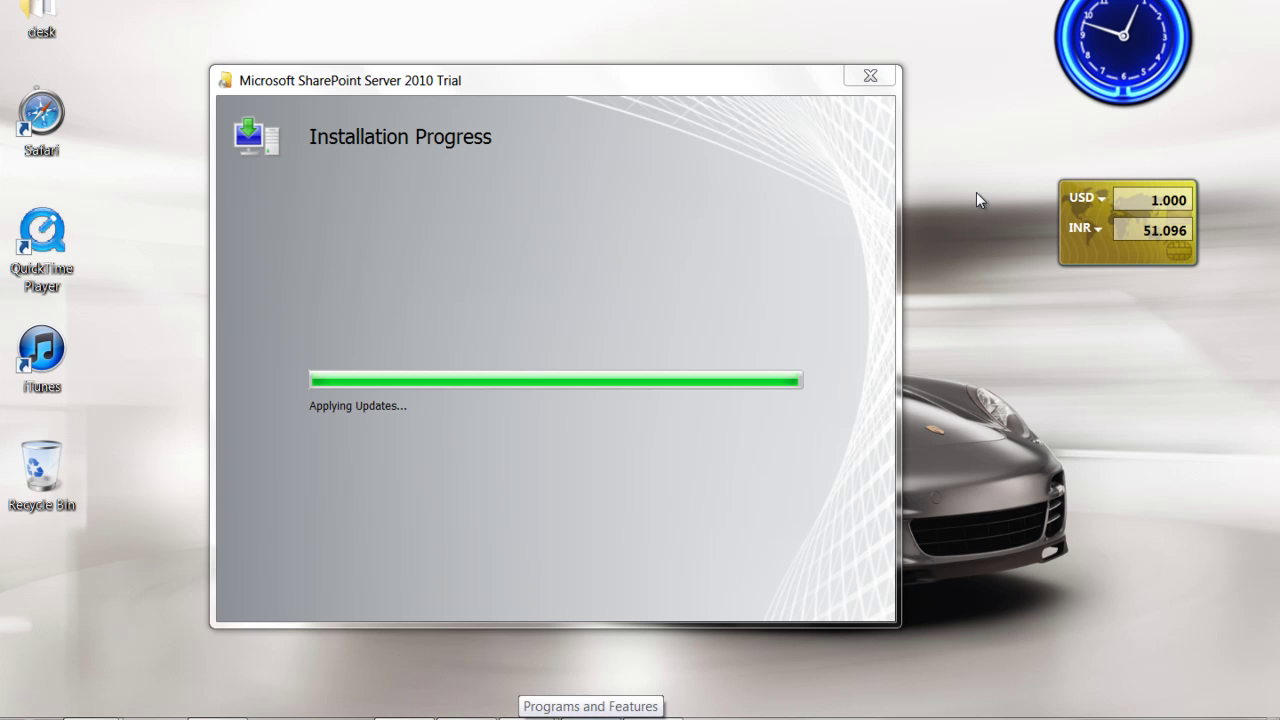
pyautogui.press('F9')
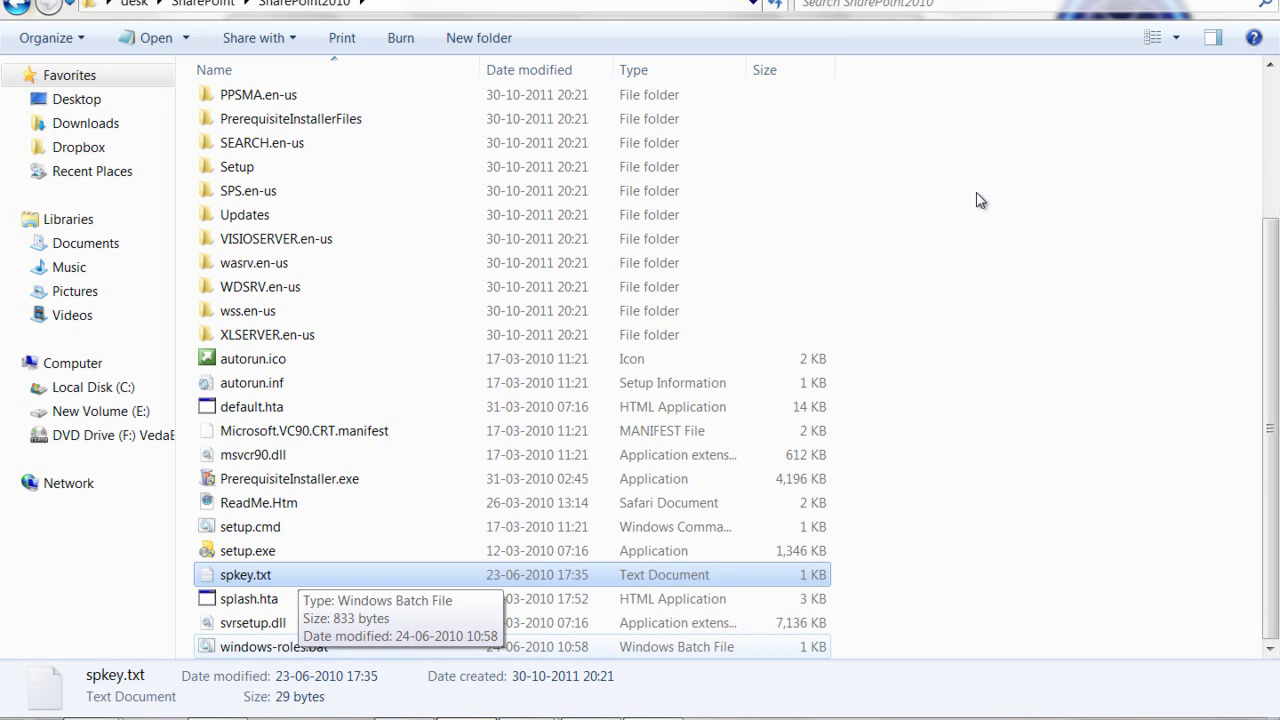
# Run windows-roles.bat from the SharePoint2010 folder to enable IIS, then return to SharePoint setup
pyautogui.press('Down')
pyautogui.press('Down')
pyautogui.press('Down')
pyautogui.press('Return')
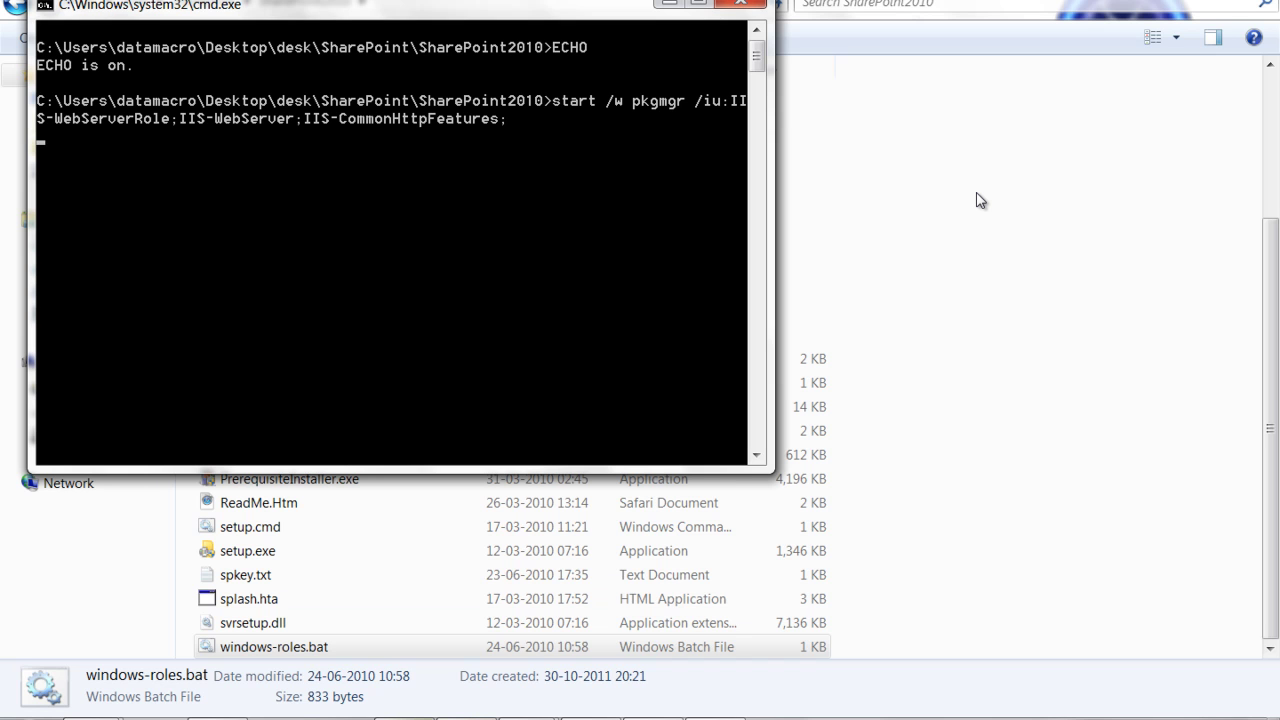
pyautogui.hotkey('alt', 'Tab')
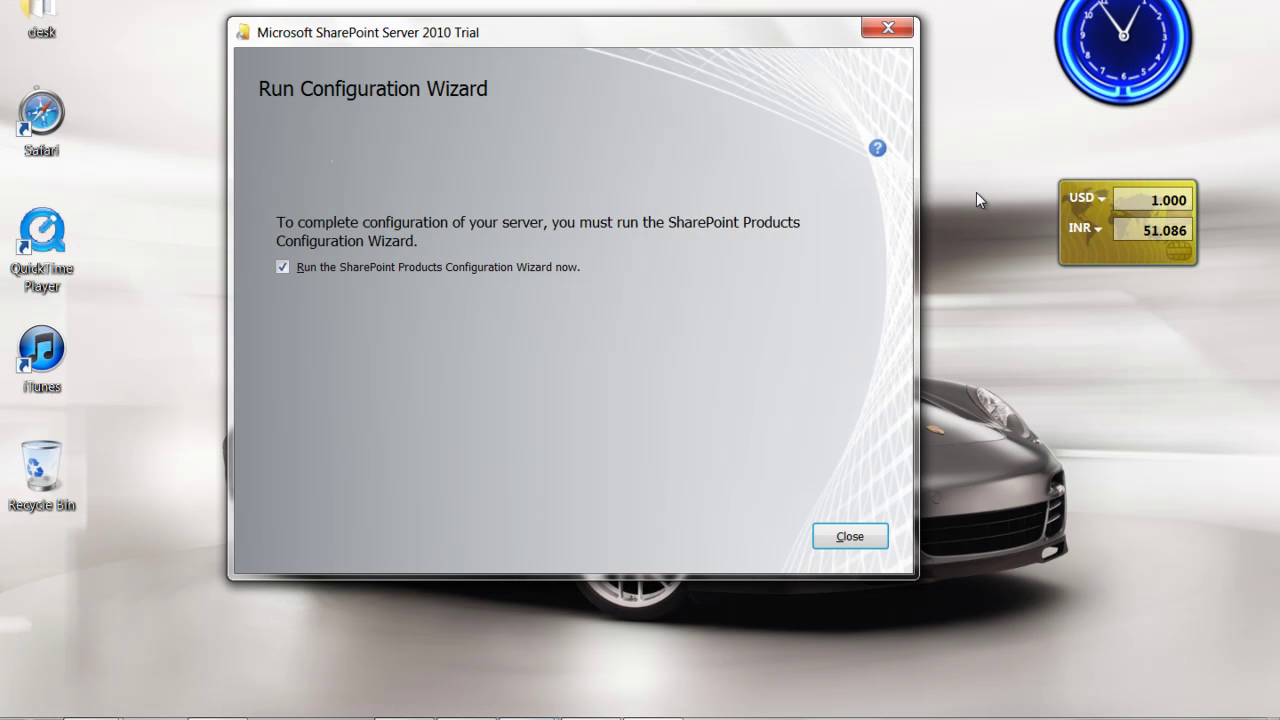
# Close setup with 'Run the SharePoint Products Configuration Wizard now' ticked and continue past its welcome page
pyautogui.press('Return')
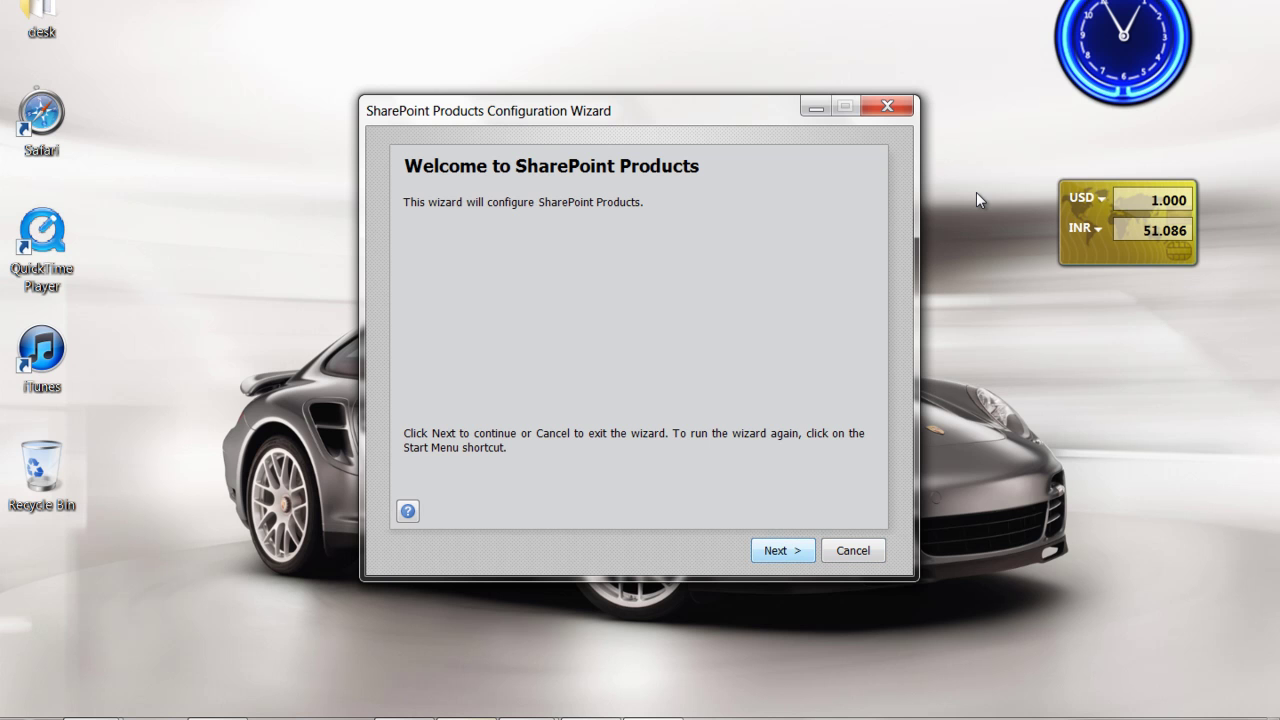
pyautogui.press('Return')
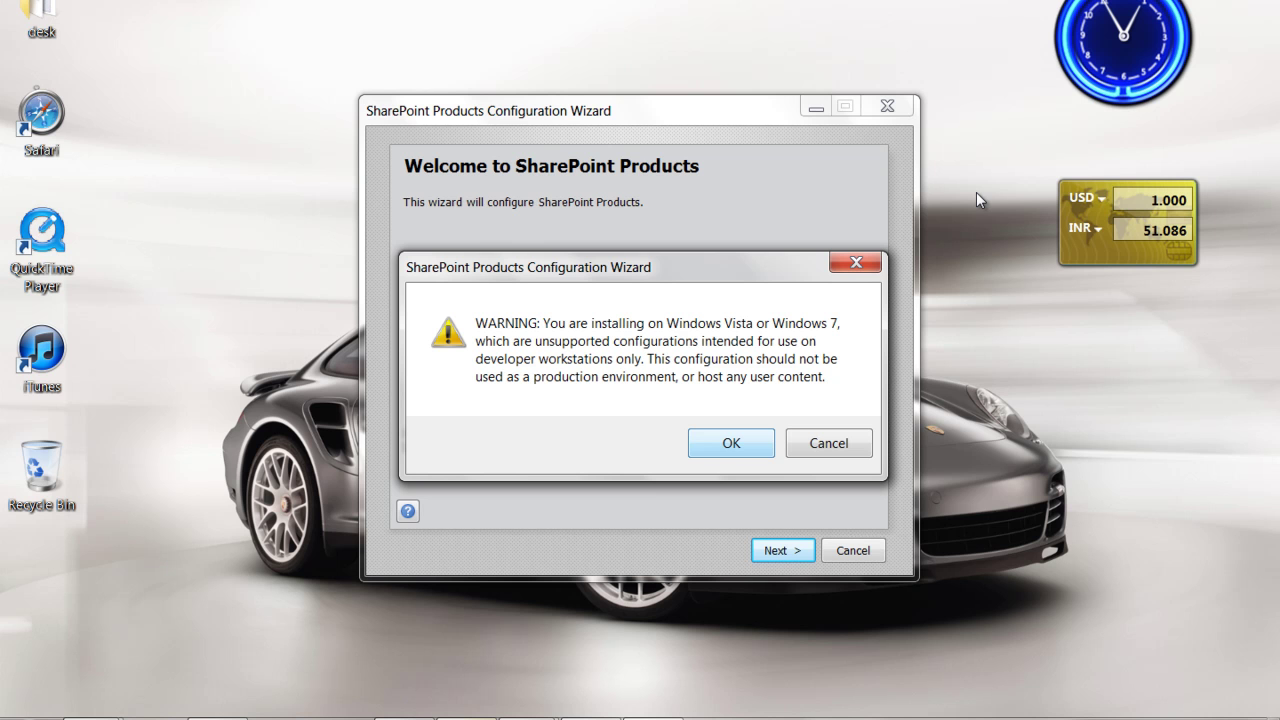
# Acknowledge the unsupported Windows 7 warning and allow the listed services to be restarted
pyautogui.press('Return')
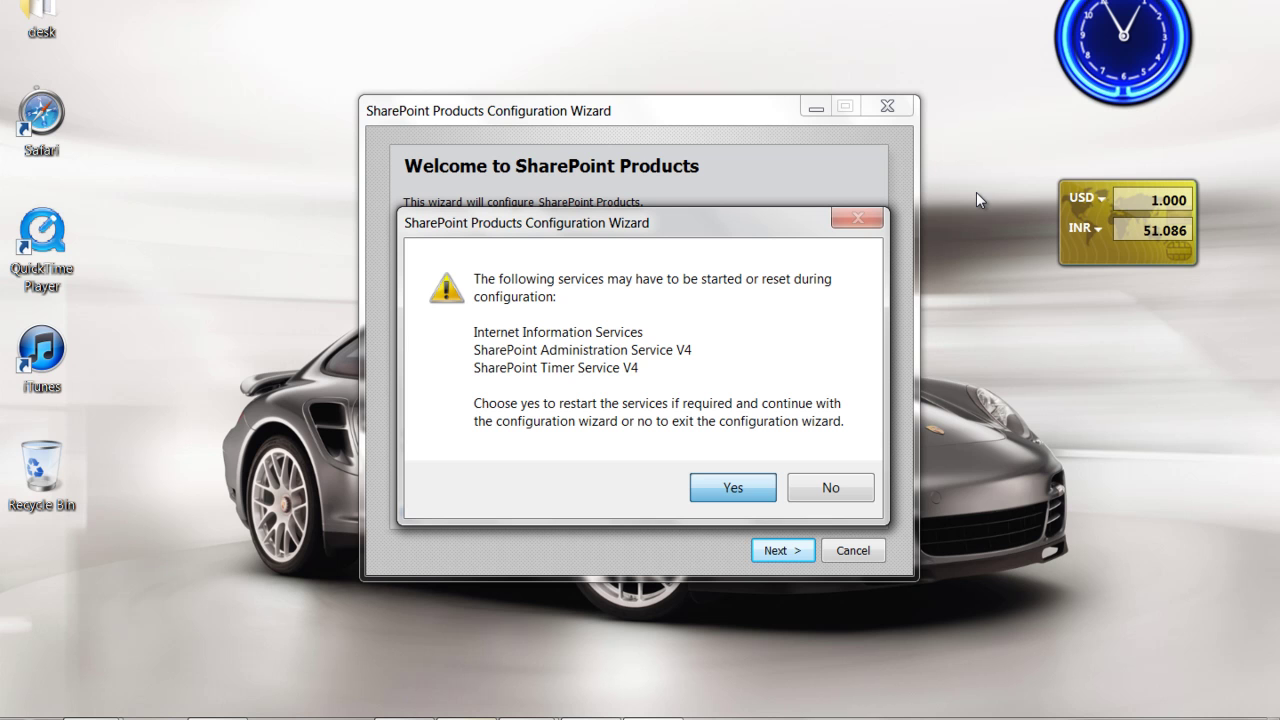
pyautogui.press('Return')
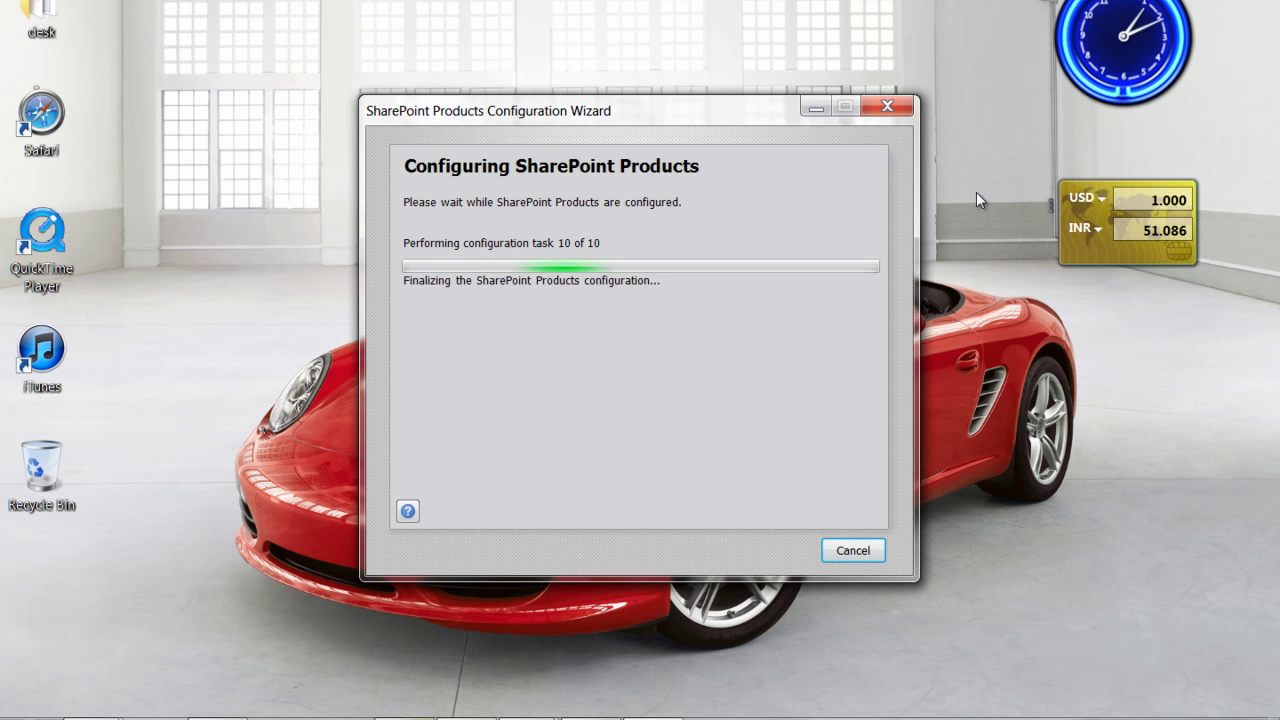
# Back on the 'Configuration Successful' page, finish the wizard to open the new SharePoint site
pyautogui.hotkey('alt', 'Tab')
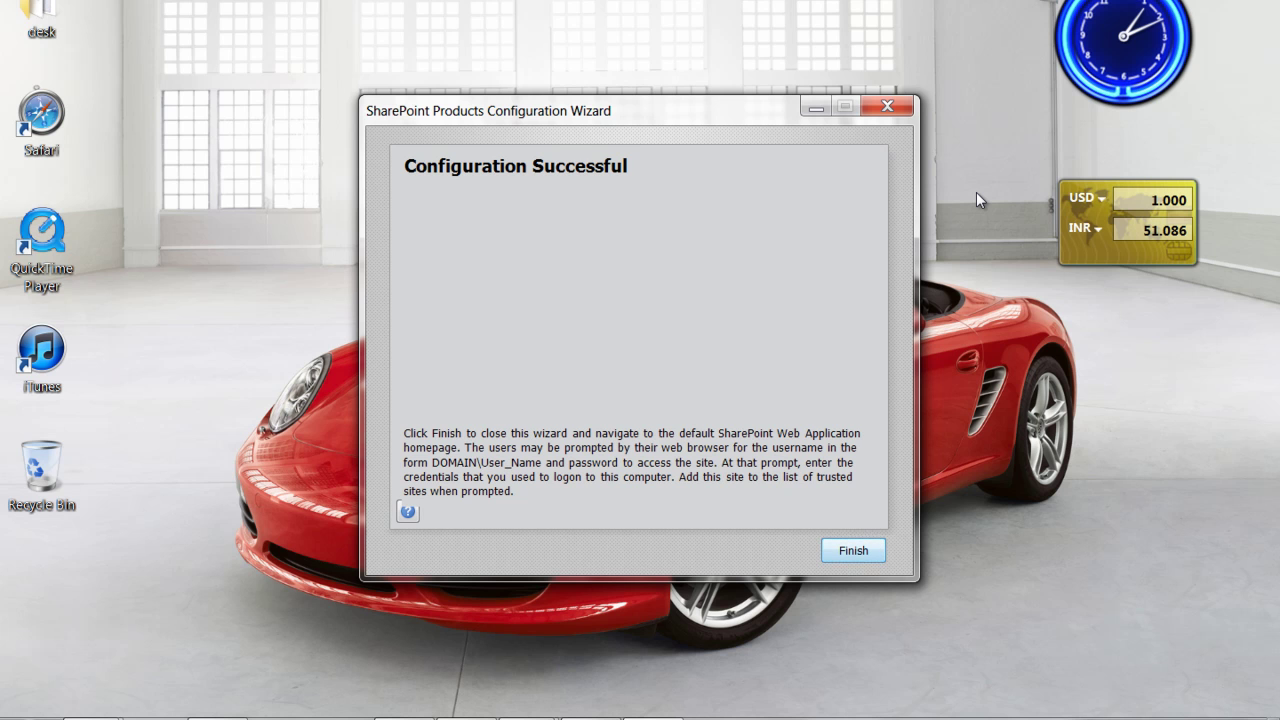
pyautogui.press('Return')
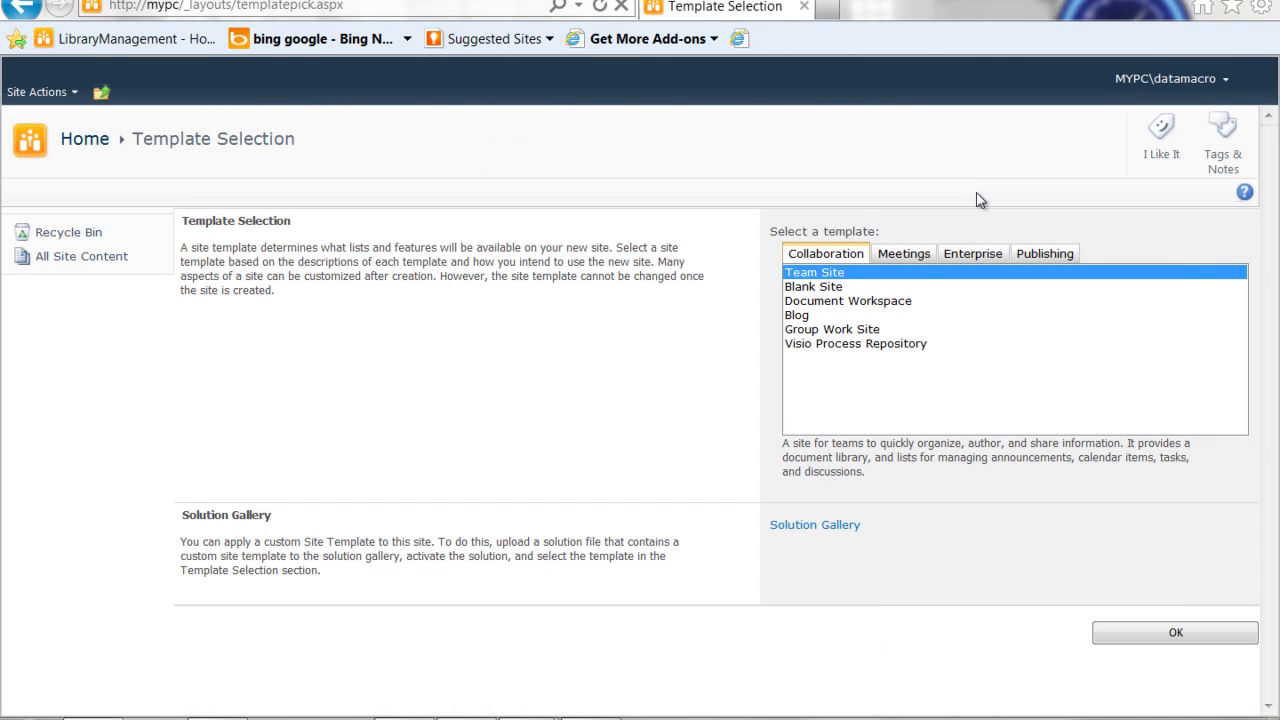
# Launch SharePoint 2010 Central Administration from Start > All Programs > Microsoft SharePoint 2010 Products
pyautogui.press('super')
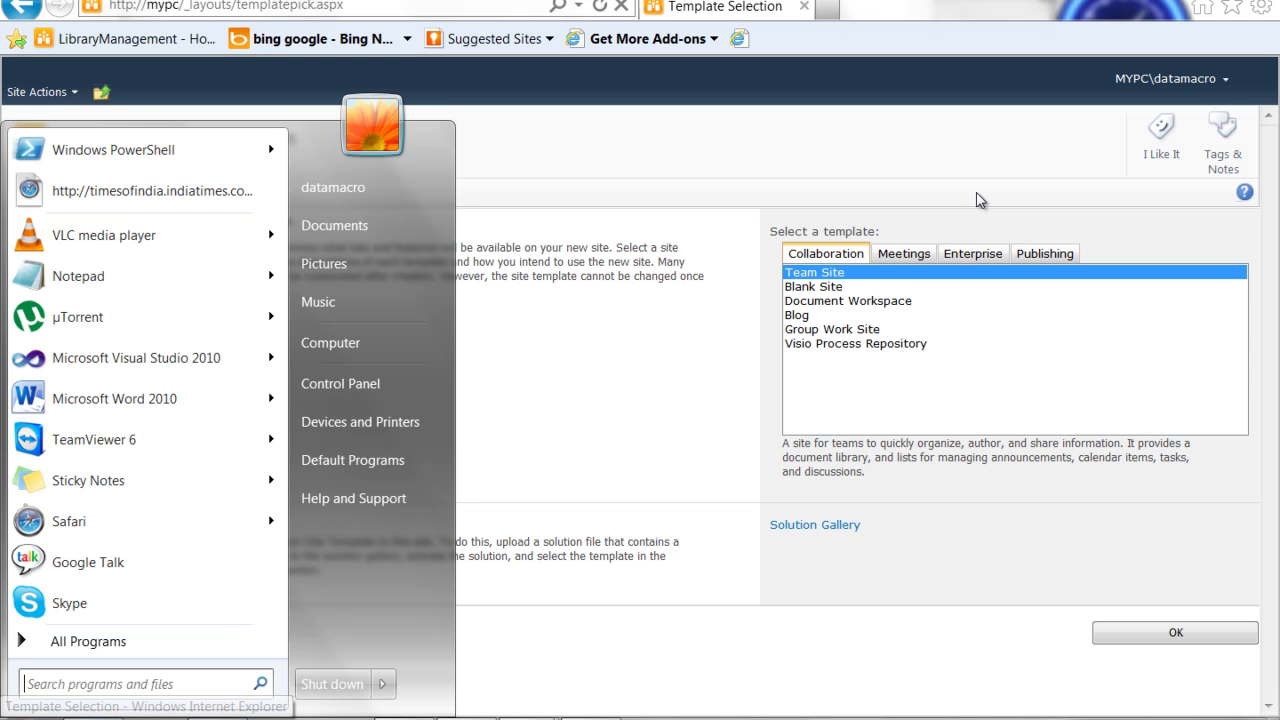
pyautogui.press('Up')
pyautogui.press('Return')
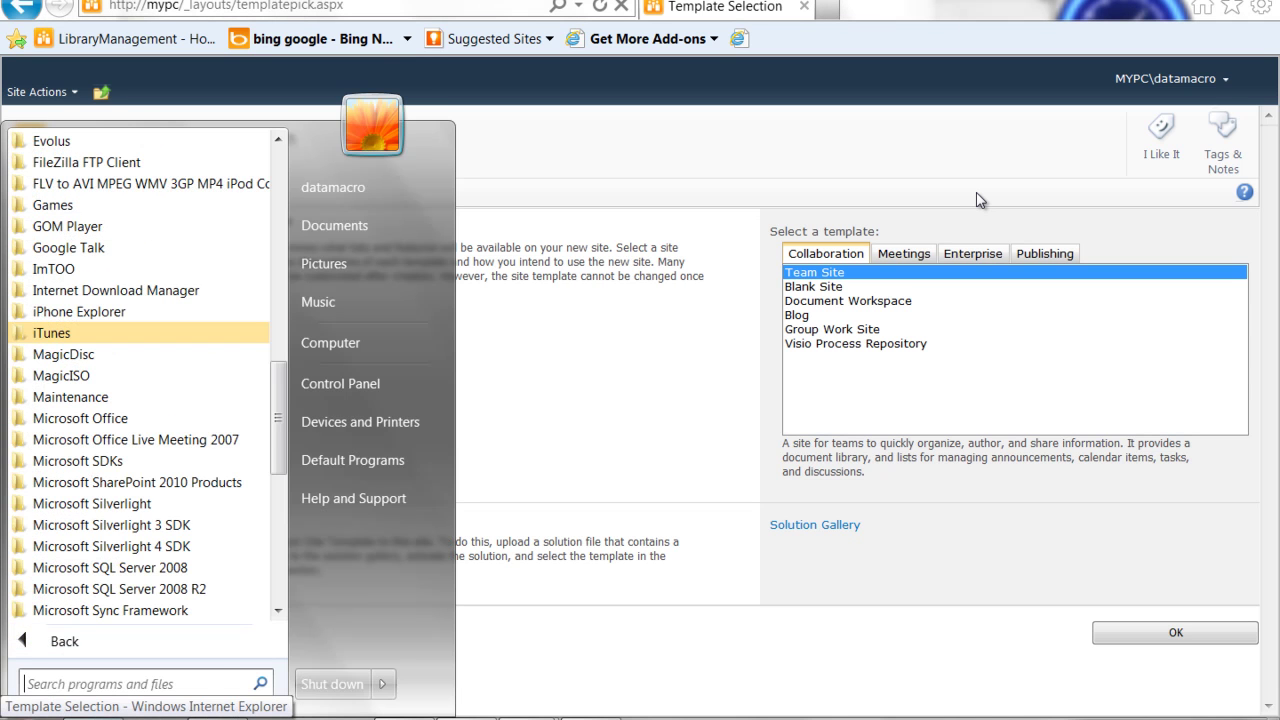
pyautogui.press('Up')
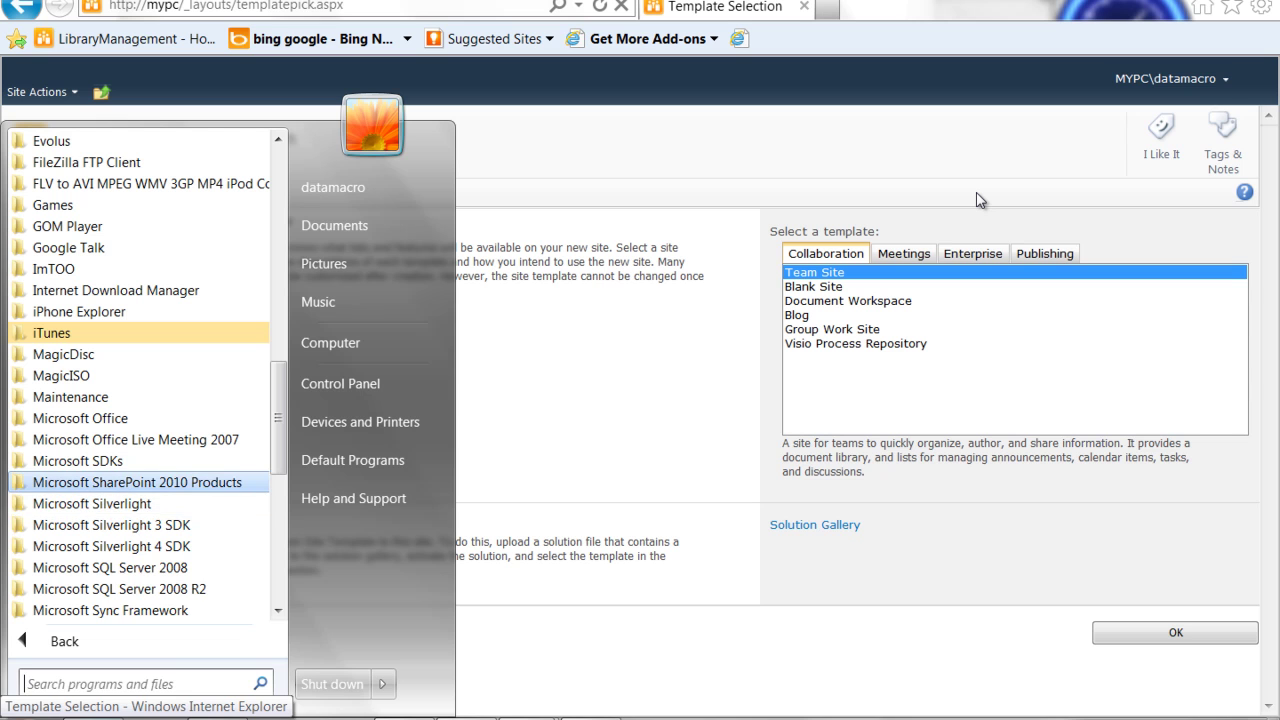
pyautogui.press('Return')
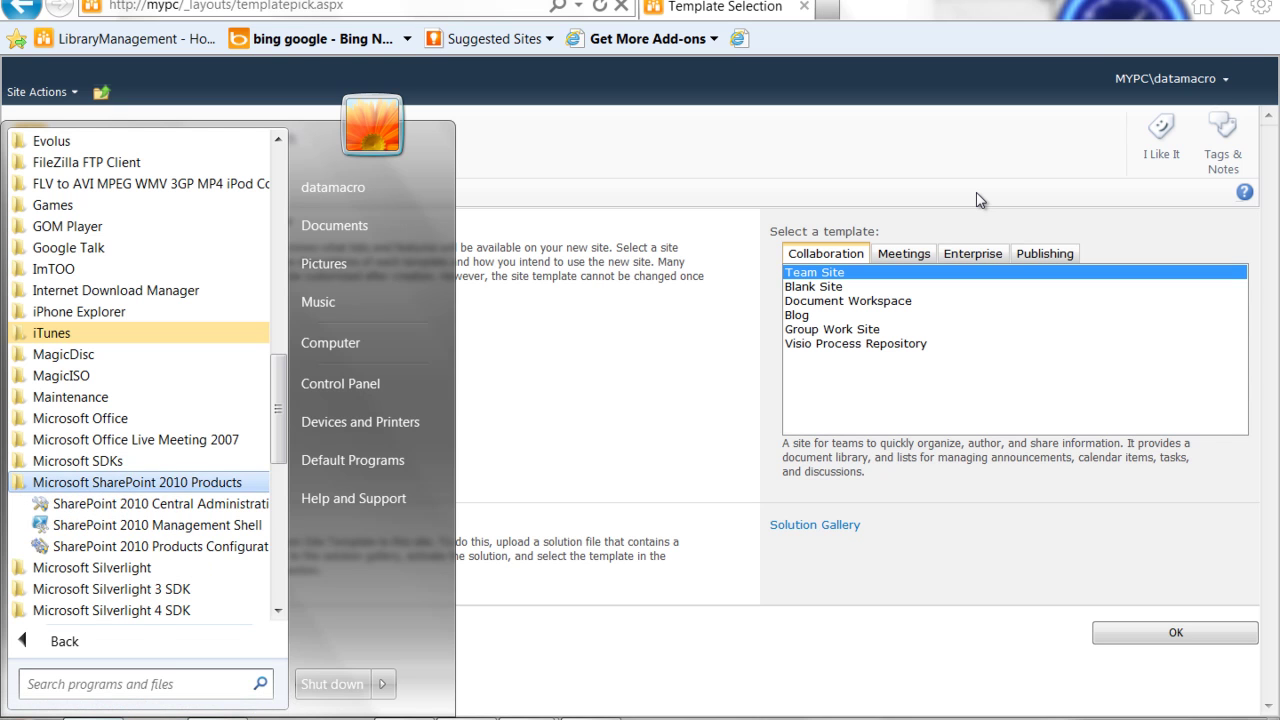
pyautogui.press('Down')
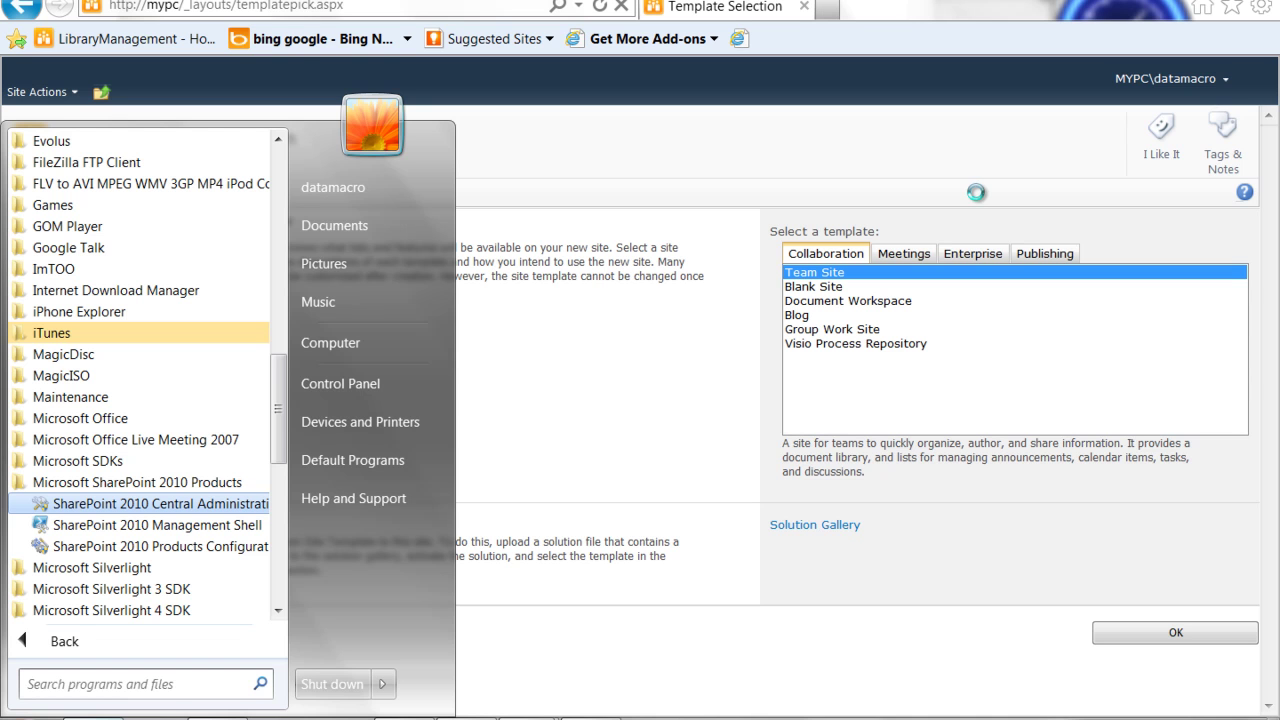
pyautogui.hotkey('shift', 'F10')
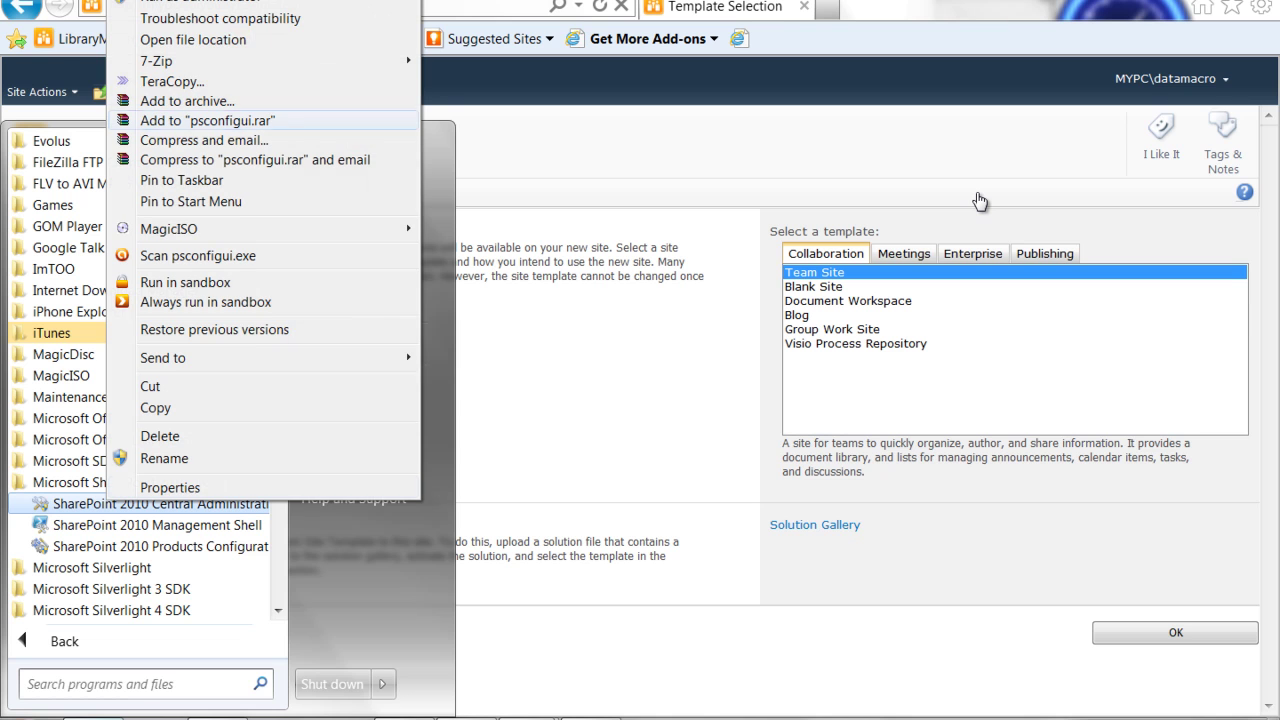
pyautogui.press('Escape')
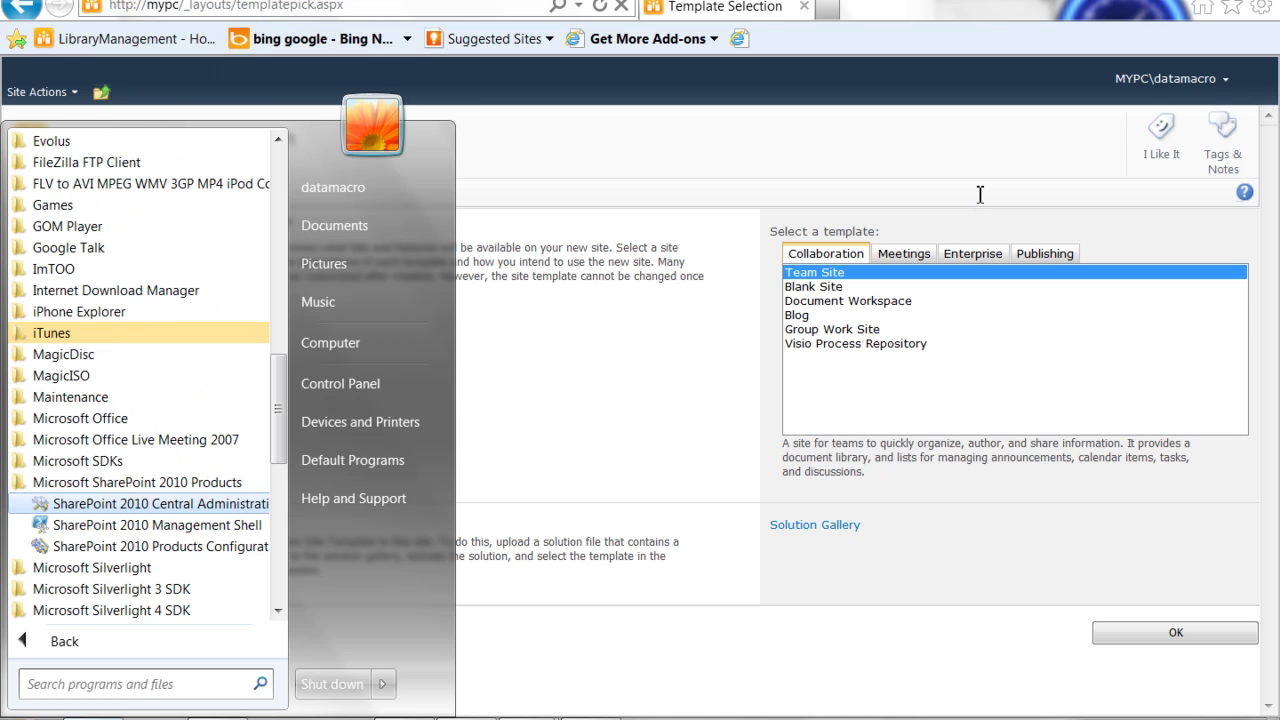
pyautogui.press('Escape')
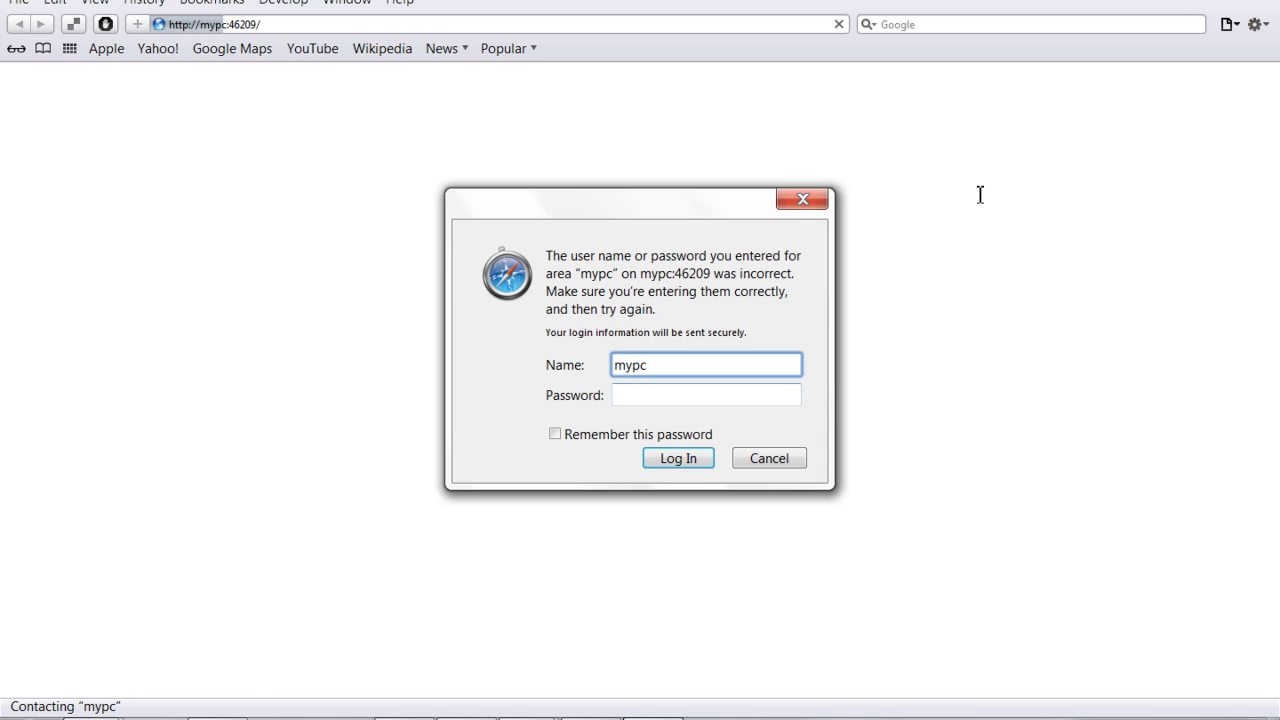
# Log in to mypc:46209 with the domain user name and password, letting Safari remember the password
pyautogui.press('super')
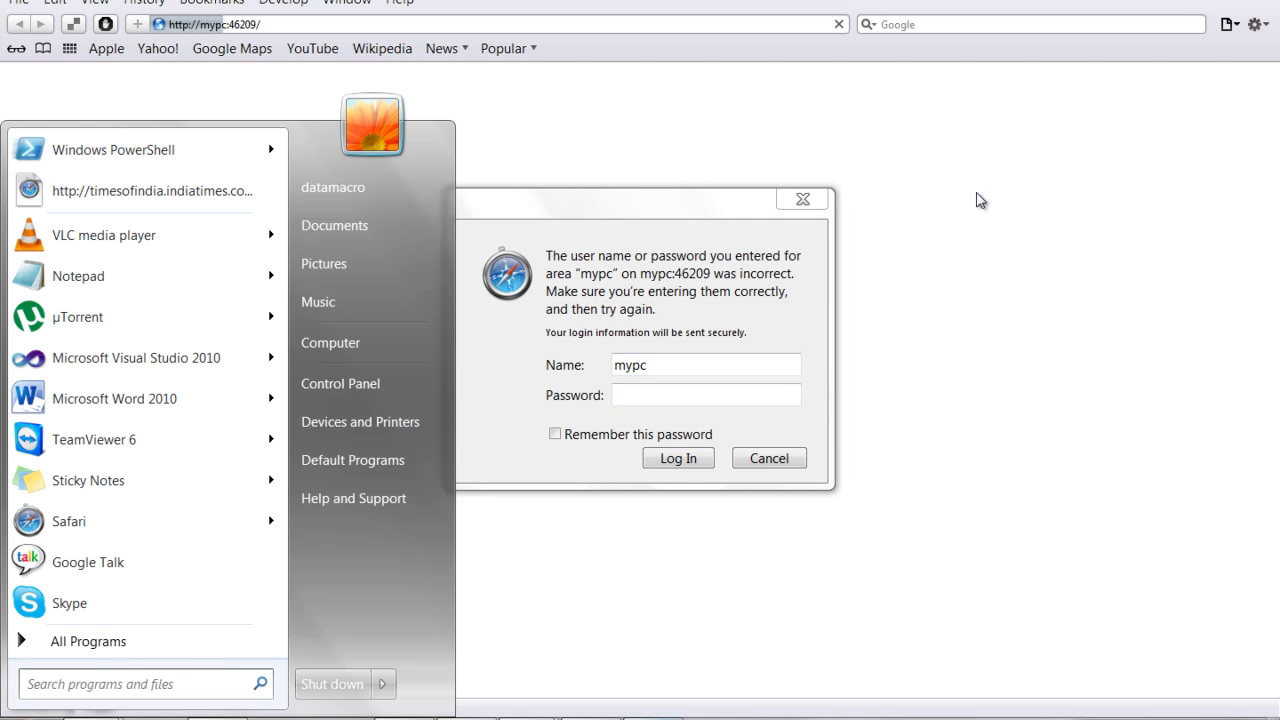
pyautogui.press('super')
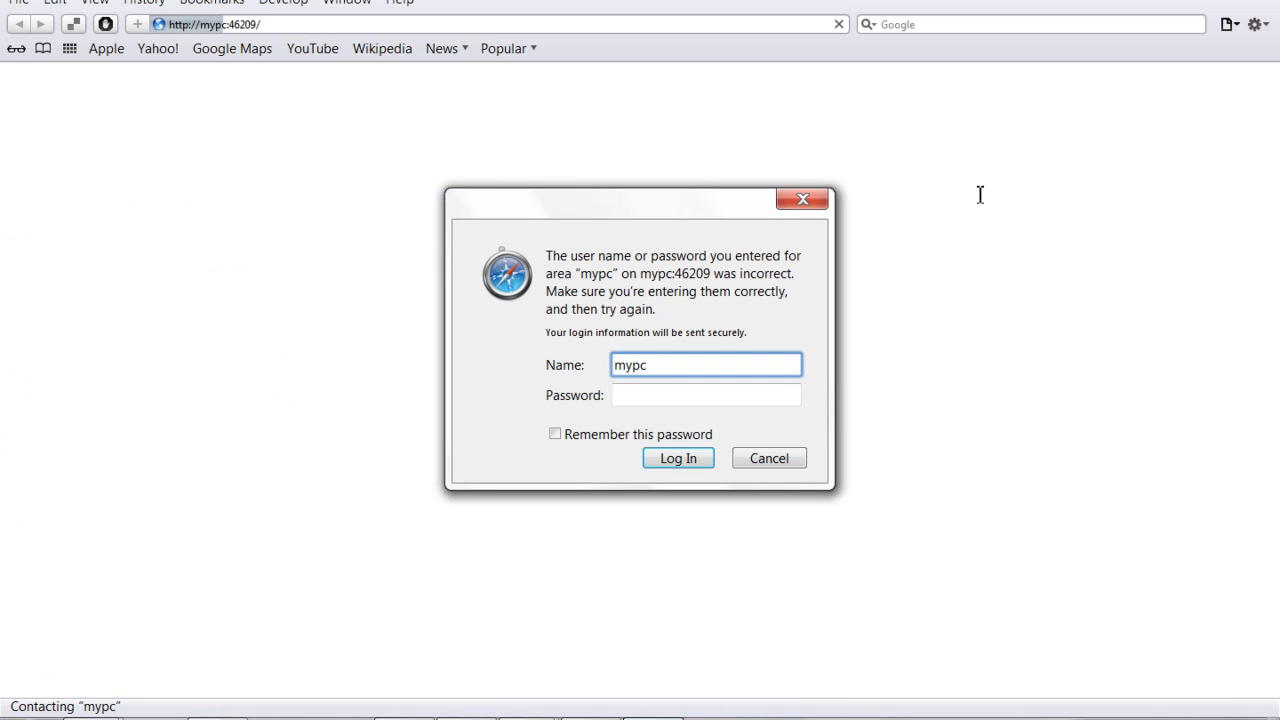
pyautogui.write('\\datama')
pyautogui.write('cro')
pyautogui.press('Tab')
pyautogui.write('••••••••')
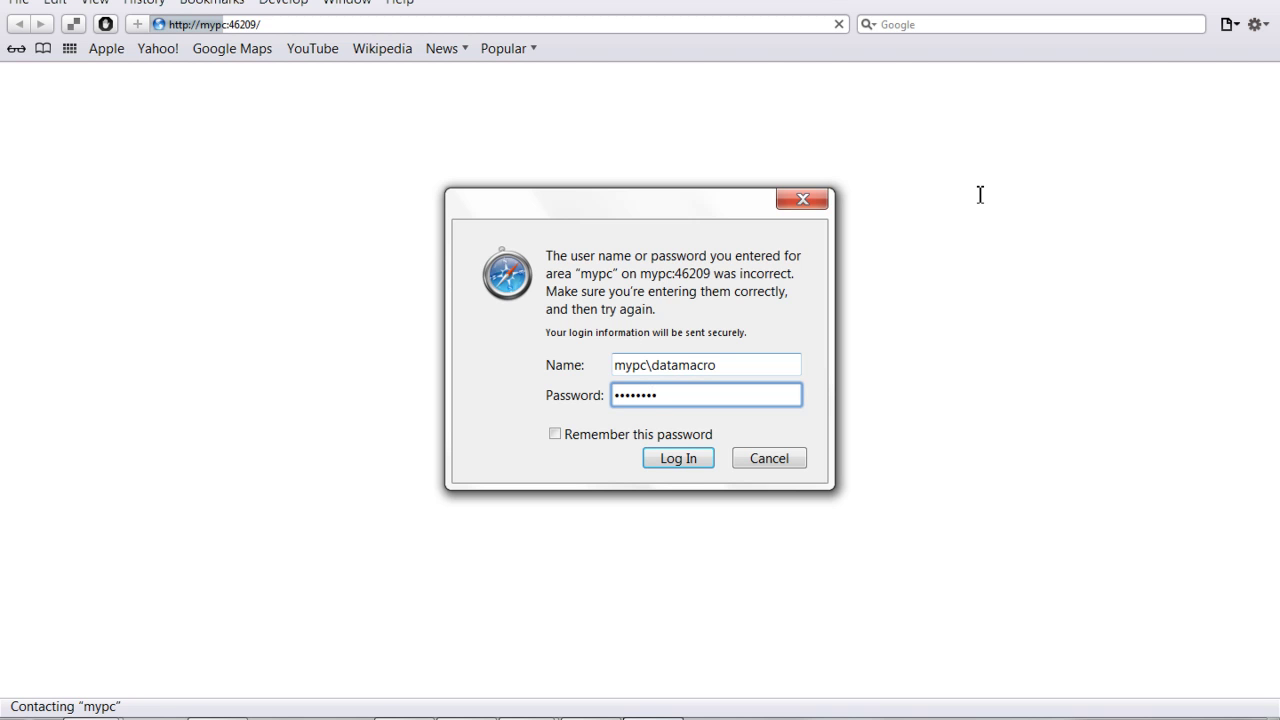
pyautogui.press('Tab')
pyautogui.press('space')
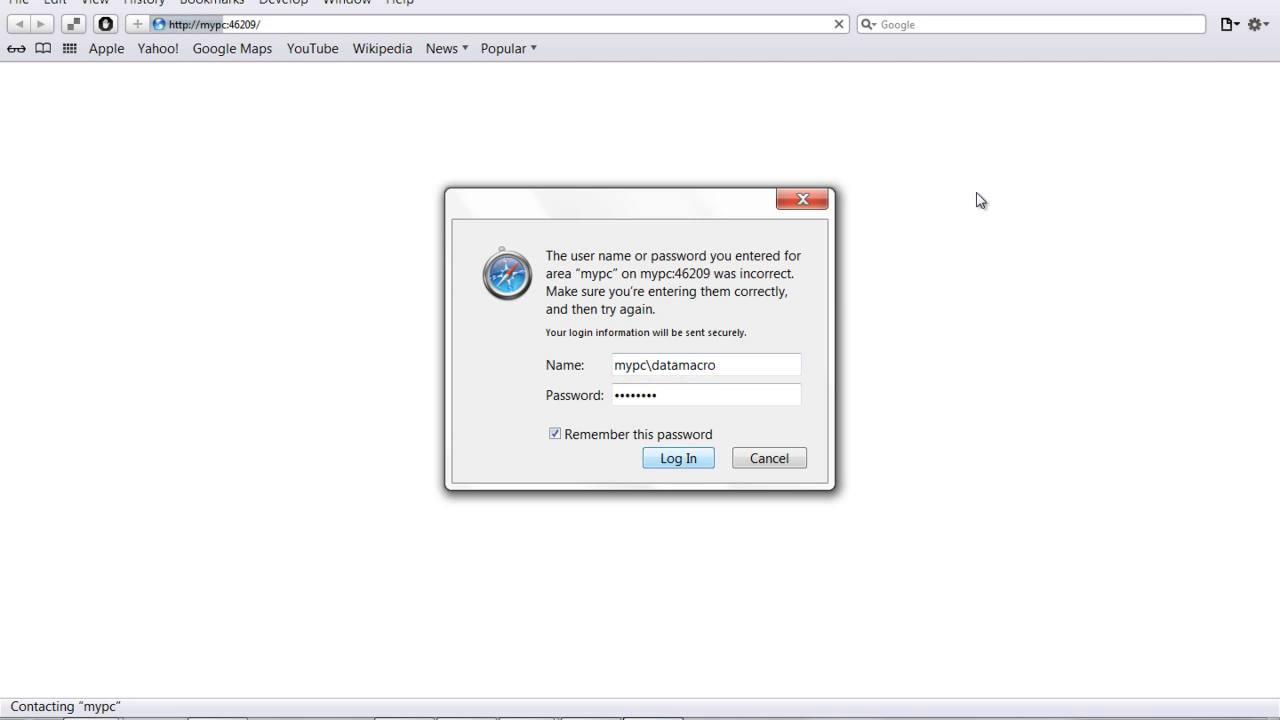
pyautogui.press('Return')
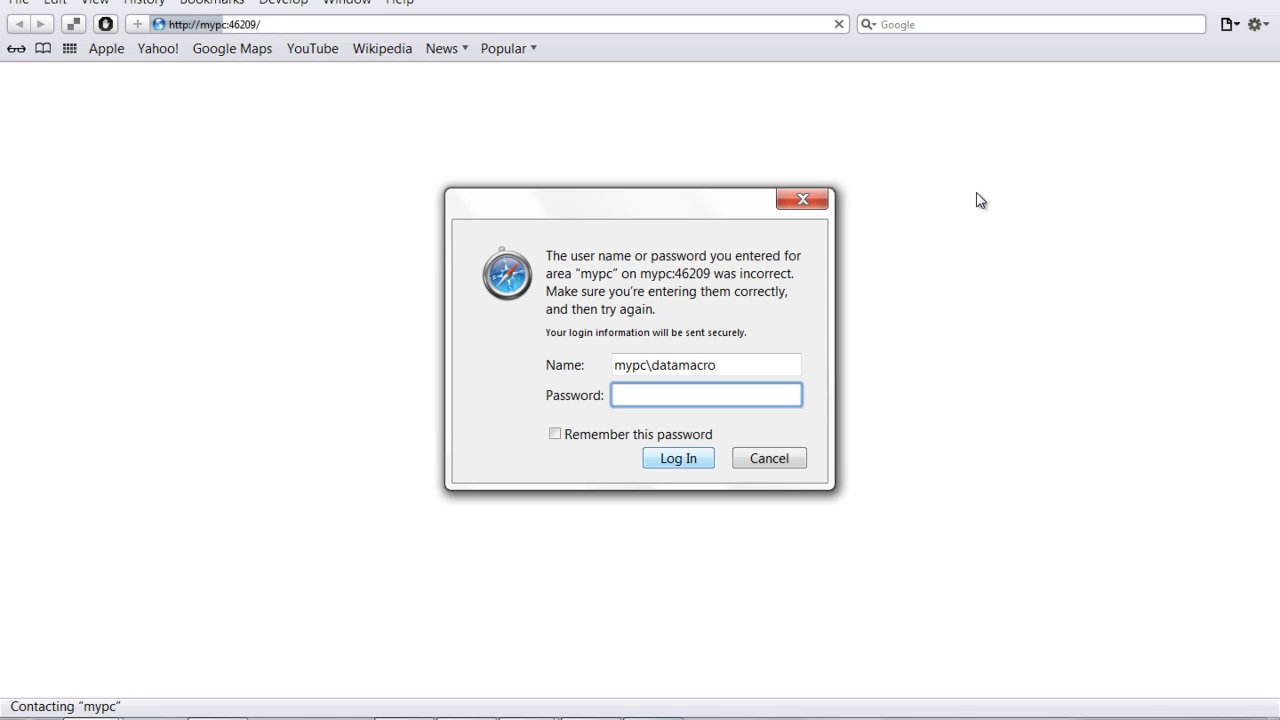
# Cancel Safari's login prompt and stop the mypc:46209 page from loading
pyautogui.press('Tab')
pyautogui.press('Tab')
pyautogui.press('Tab')
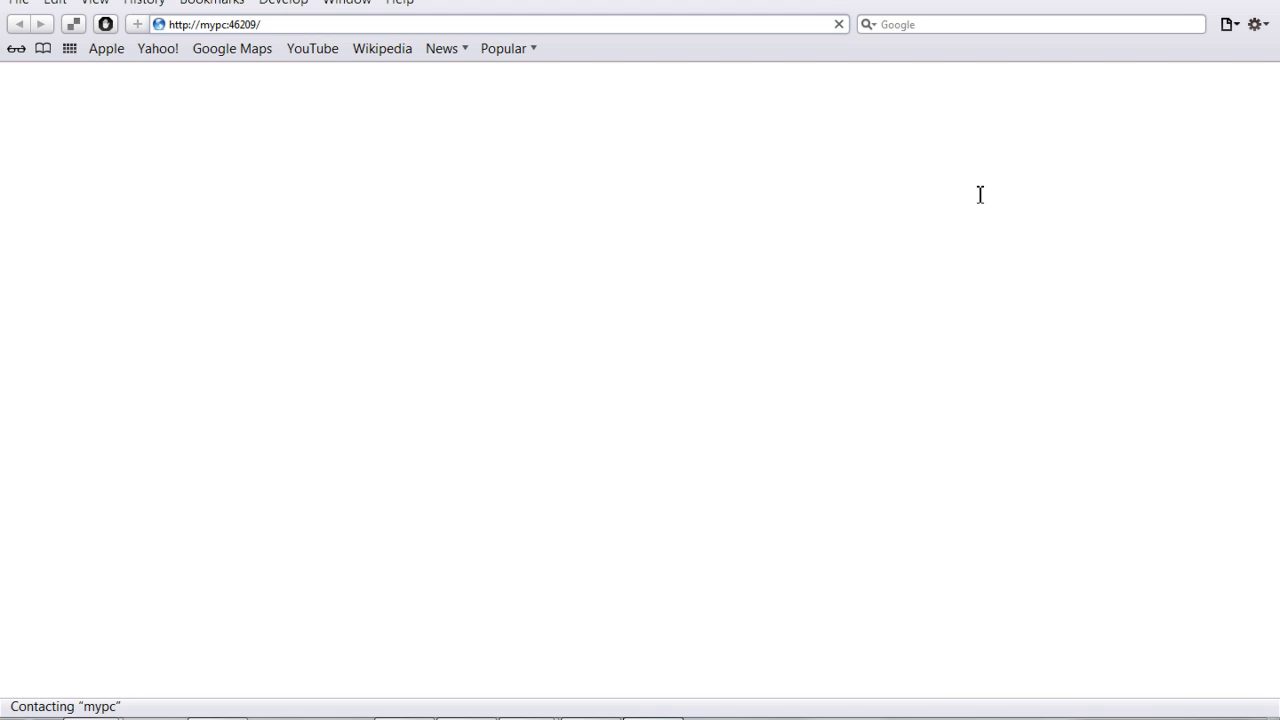
pyautogui.moveTo(159, 24)
pyautogui.mouseDown()
pyautogui.moveTo(70, 21)
pyautogui.moveTo(141, 28)
pyautogui.mouseUp()
pyautogui.press('F9')
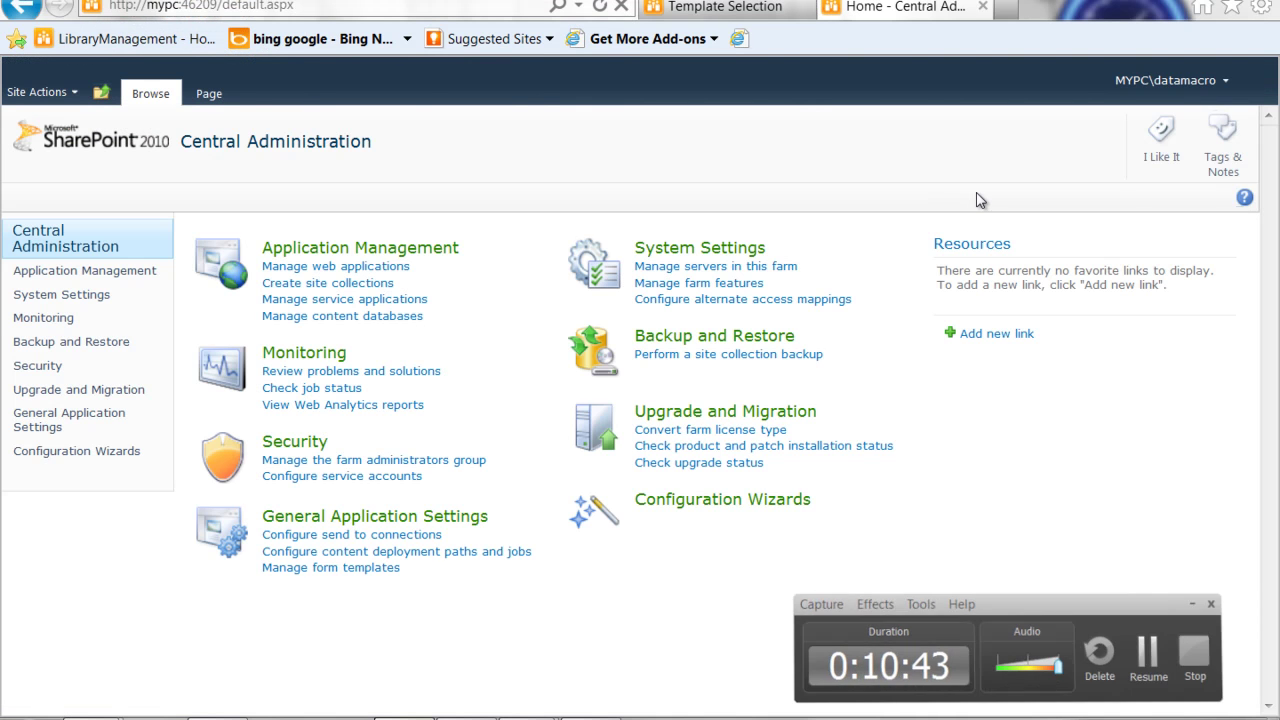
pyautogui.press('F9')
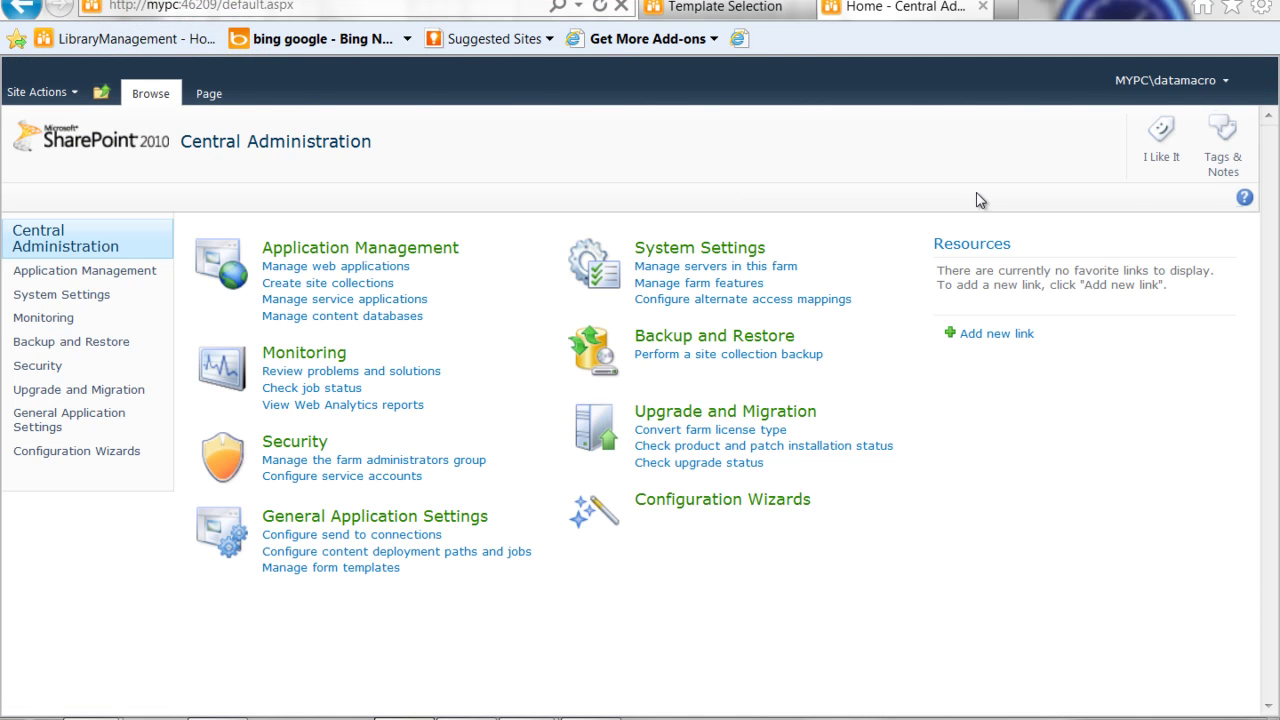